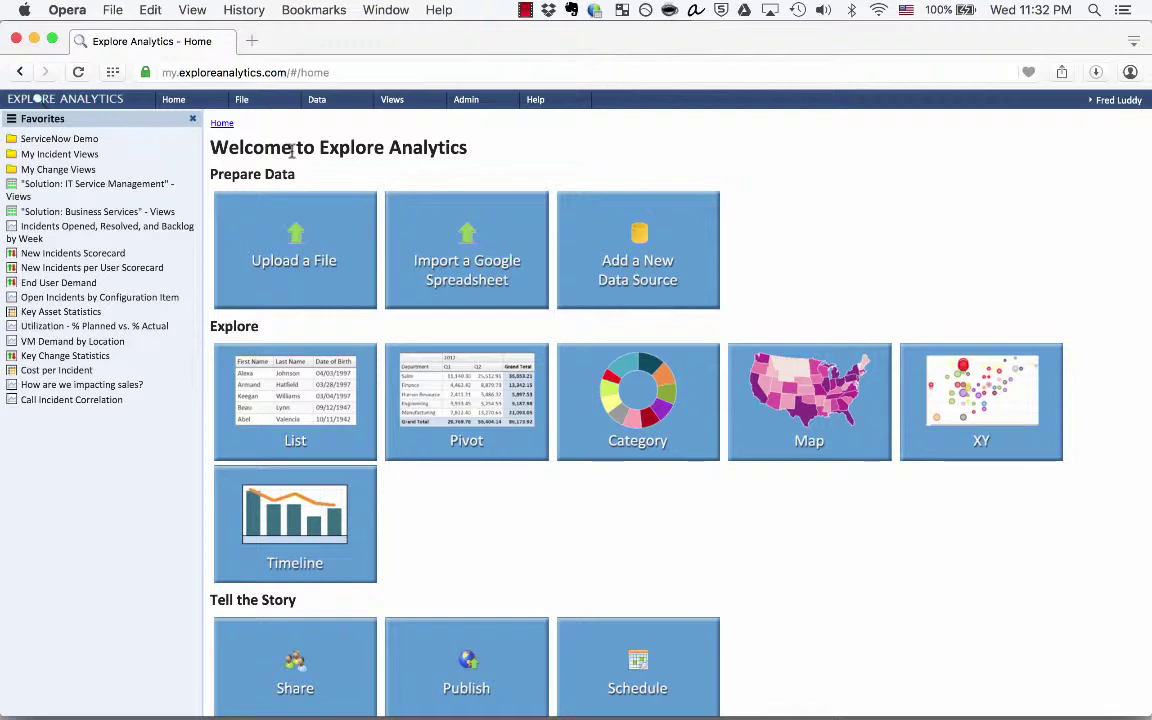
- Start a new view on the Incident table of the ServiceNow data source and proceed to its view options
left_click(263, 104)
left_click(257, 119)
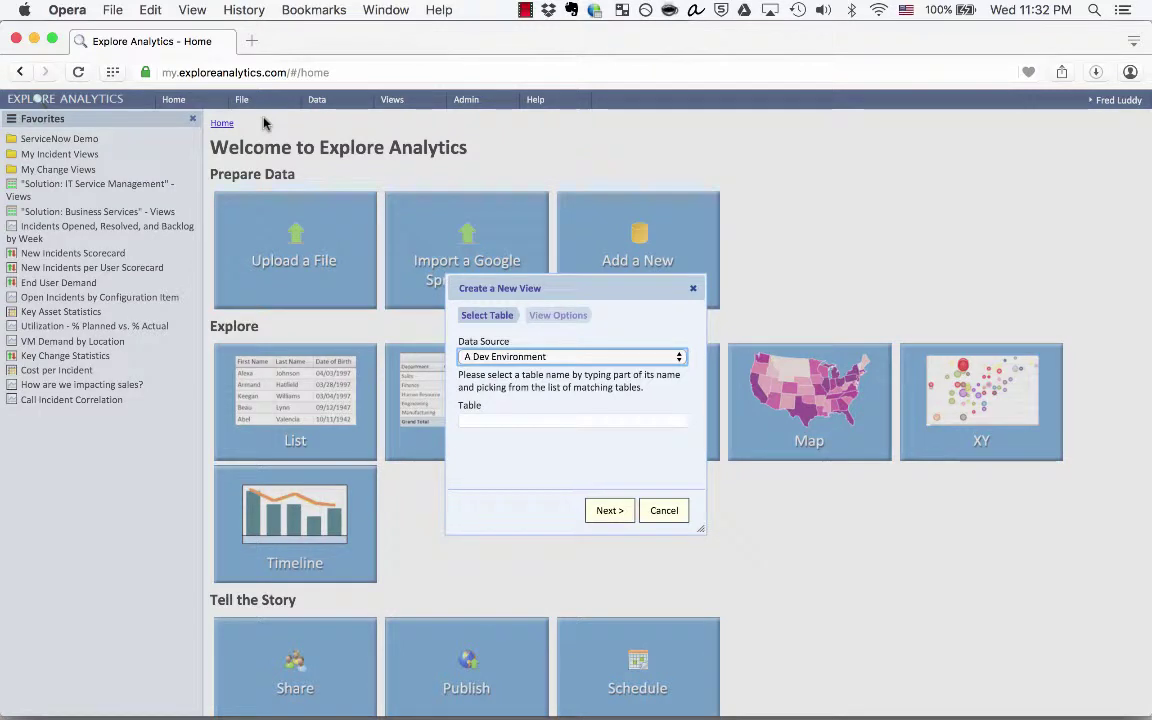
left_click(538, 357)
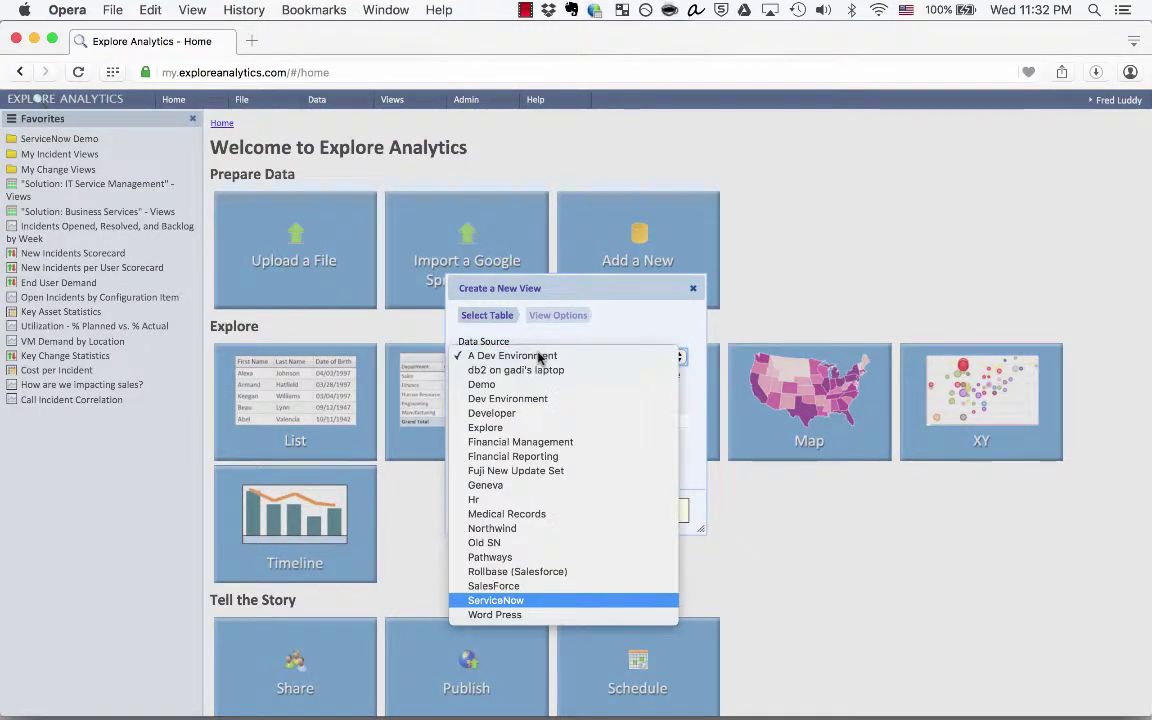
left_click(520, 591)
left_click(509, 420)
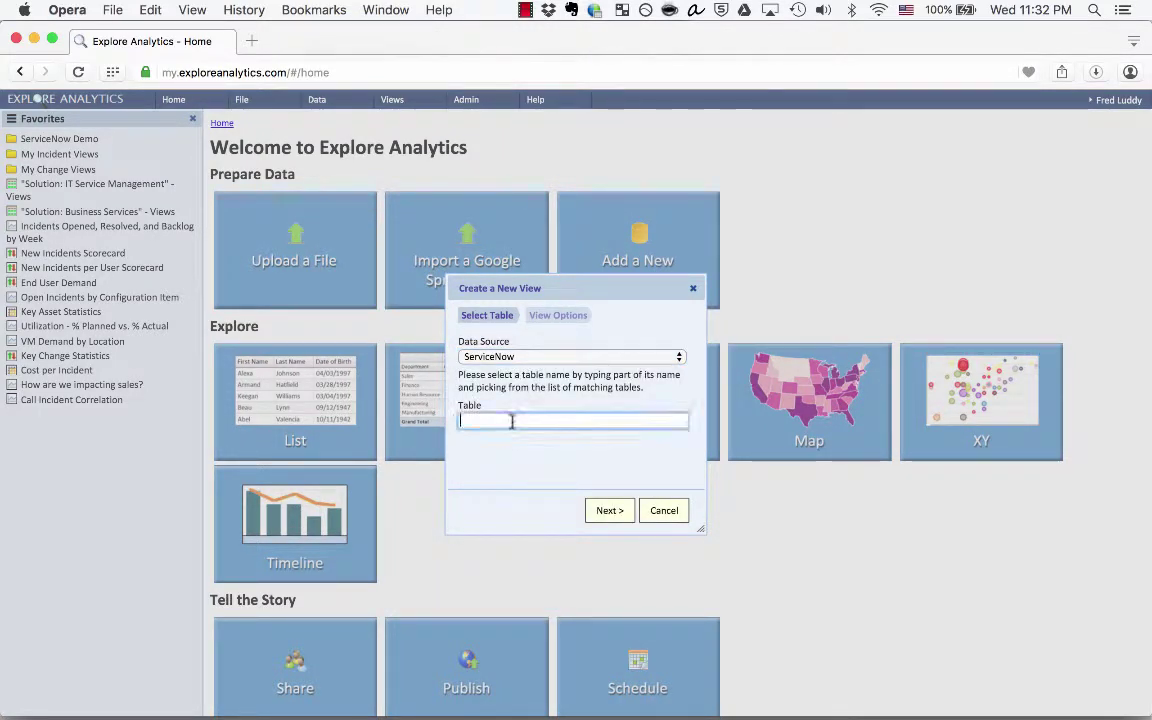
type("incident")
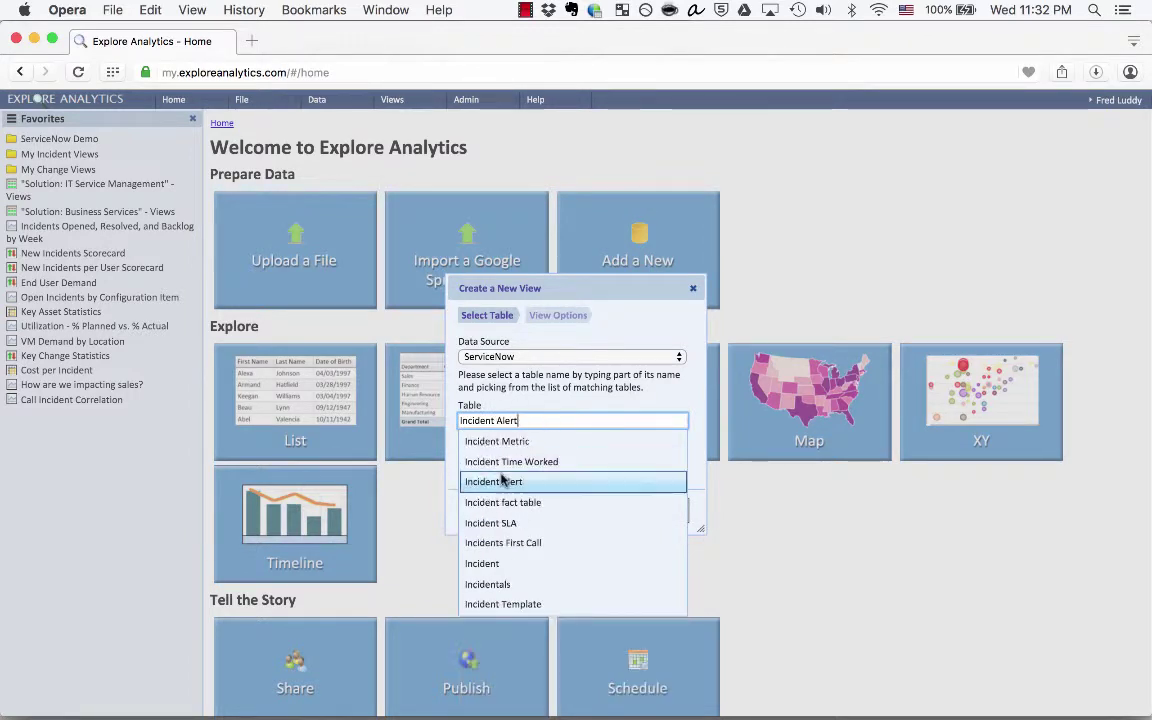
left_click(581, 558)
left_click(605, 511)
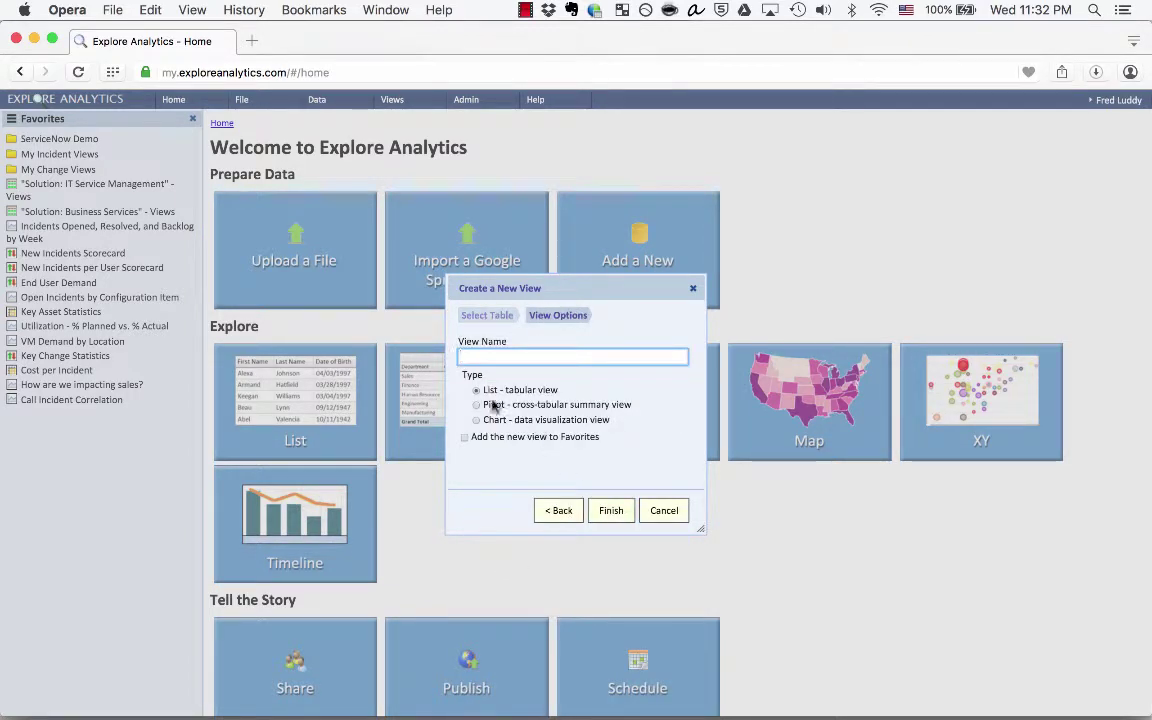
- Create the view as a Pivot cross-tabular summary named "My First BSM Report"
left_click_drag(484, 404, 622, 406)
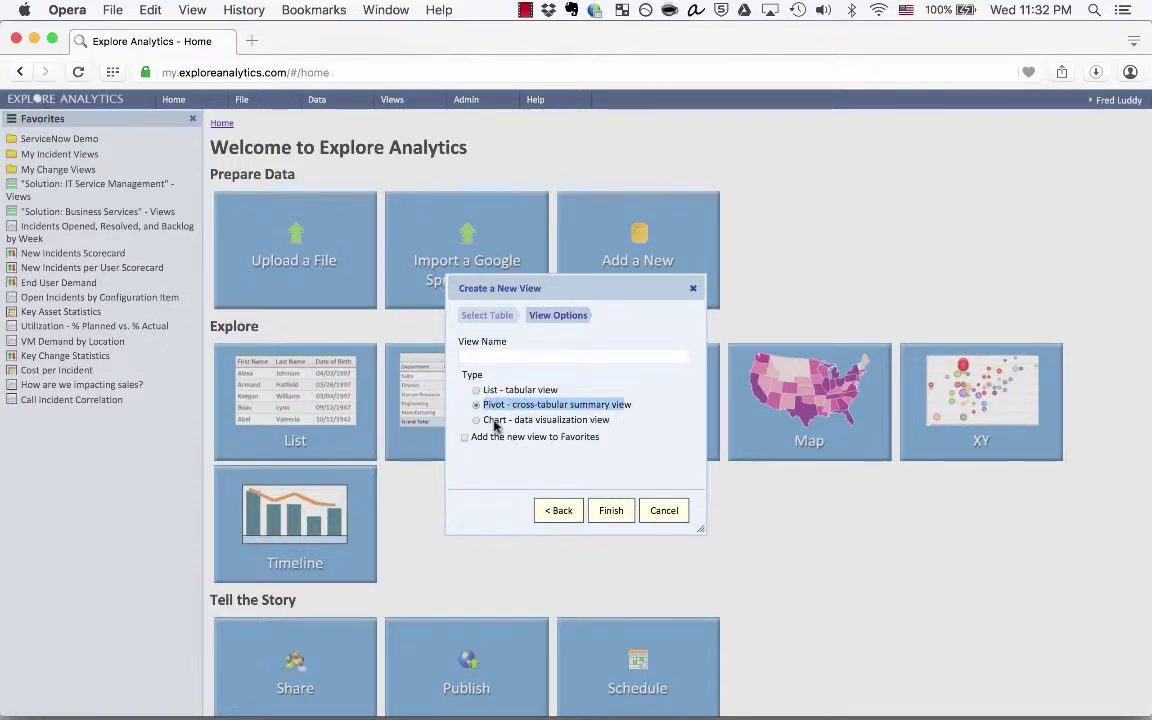
left_click(521, 355)
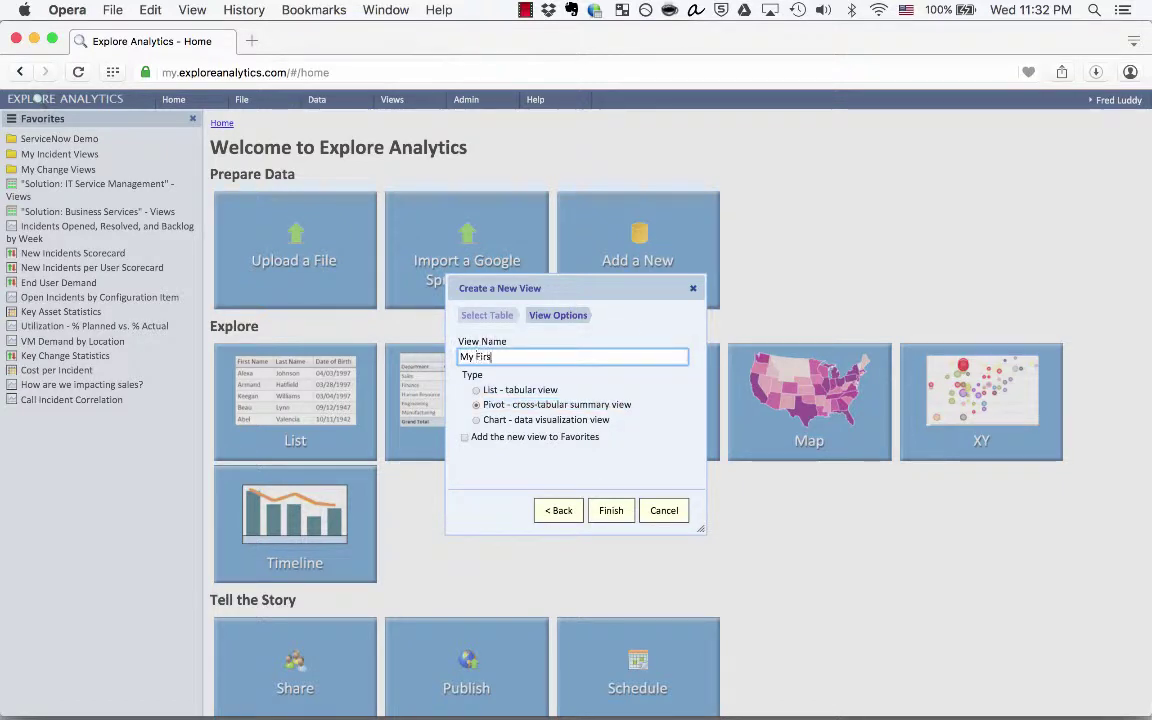
type("My First BSM Report")
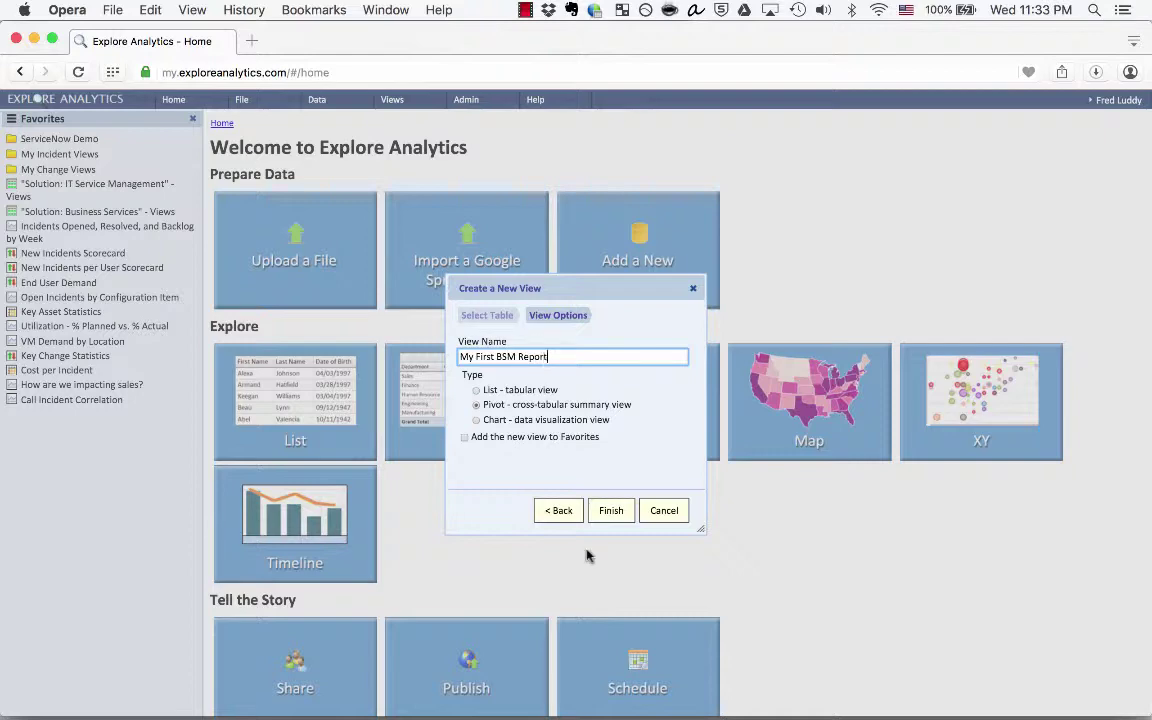
left_click(622, 511)
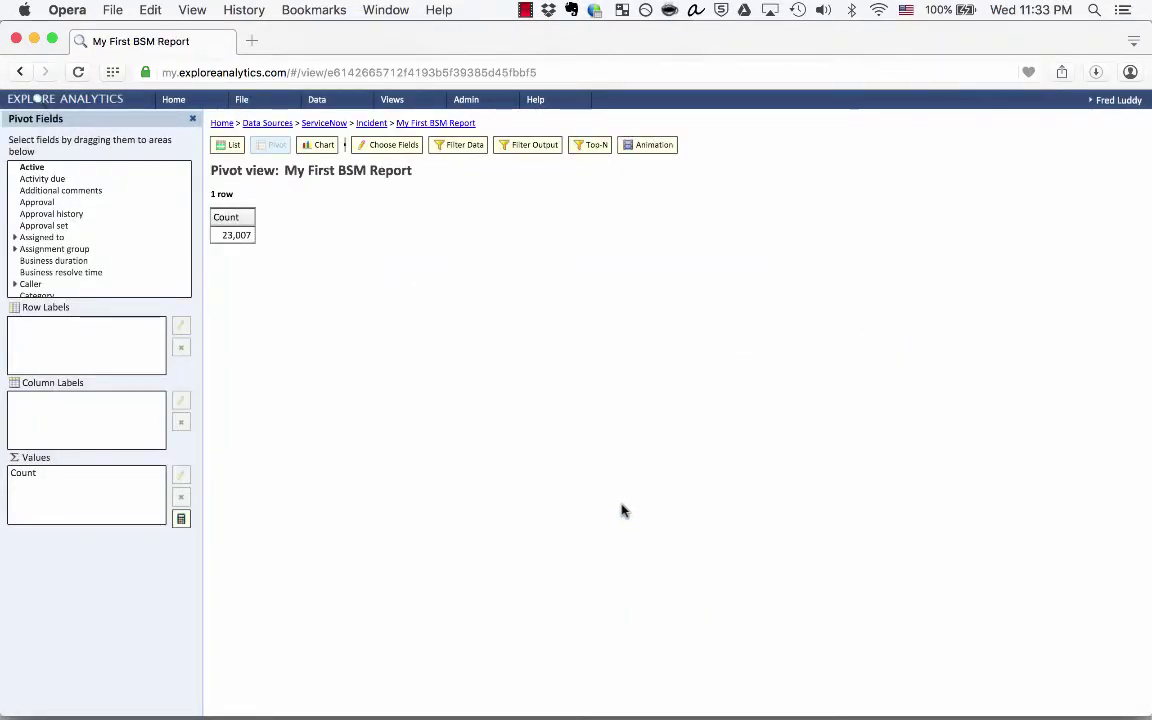
- Filter the pivot data to incidents created during this quarter and apply the filter
left_click(462, 146)
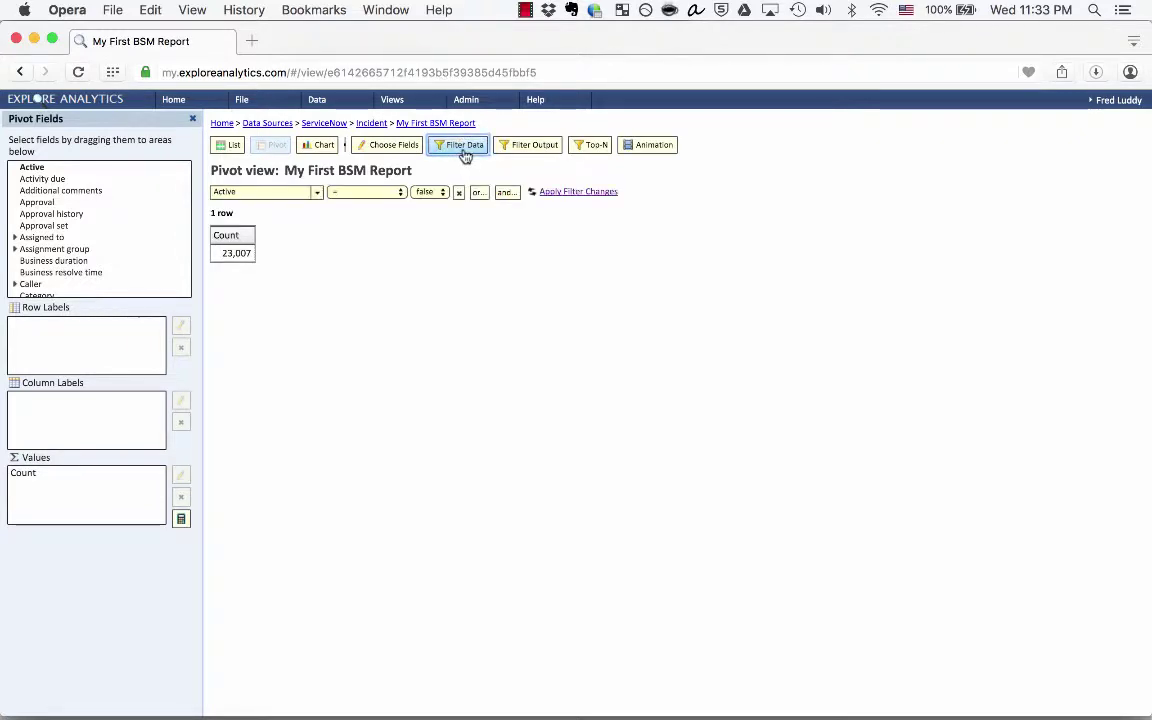
left_click(316, 192)
scroll(290, 550, "down", 3)
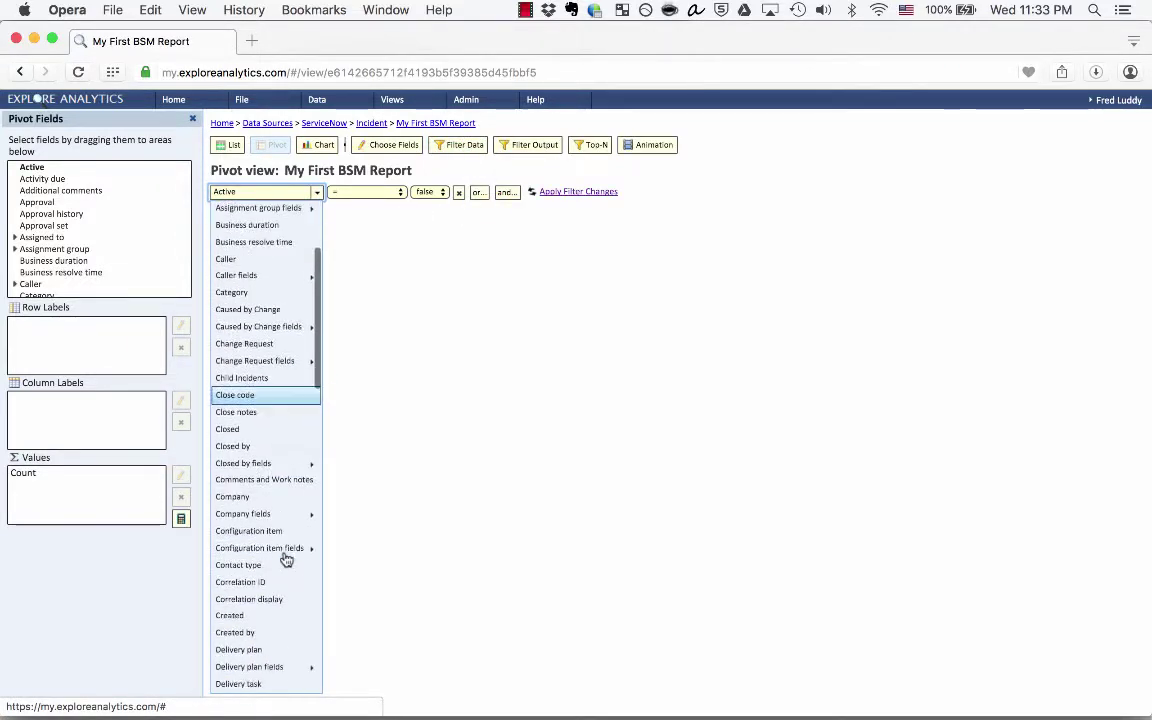
scroll(287, 558, "down", 3)
left_click(298, 504)
left_click(350, 195)
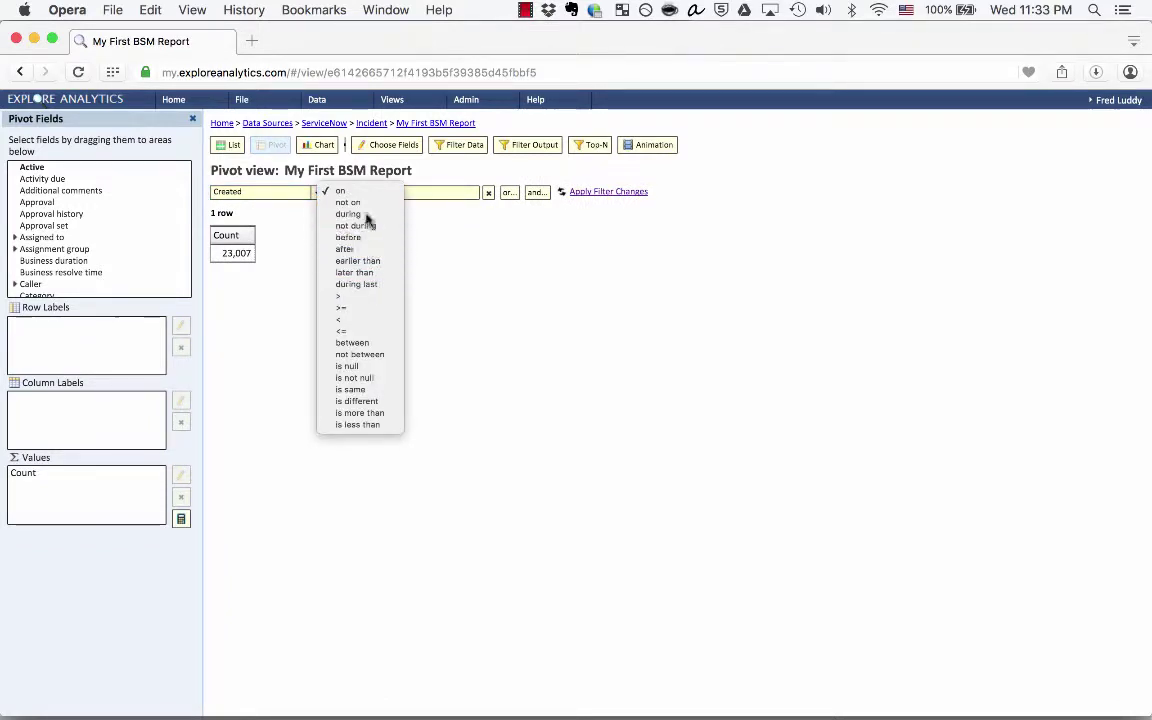
left_click(366, 215)
left_click(414, 191)
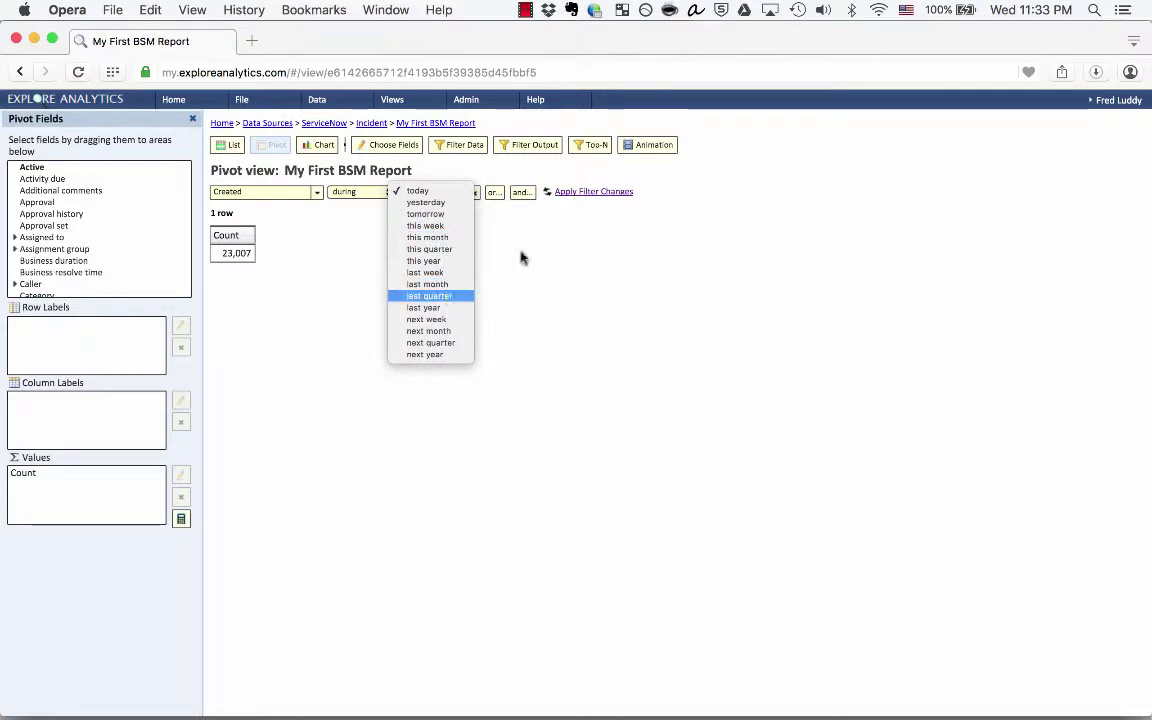
key("Return")
left_click(430, 191)
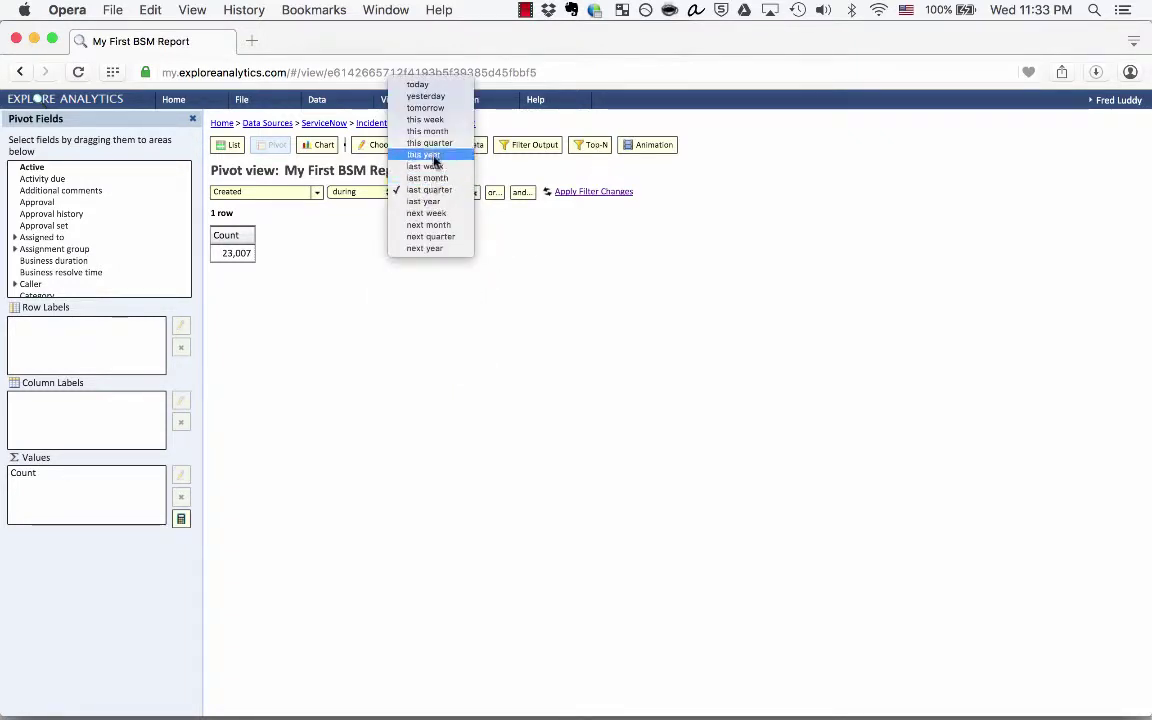
left_click(429, 143)
left_click(590, 191)
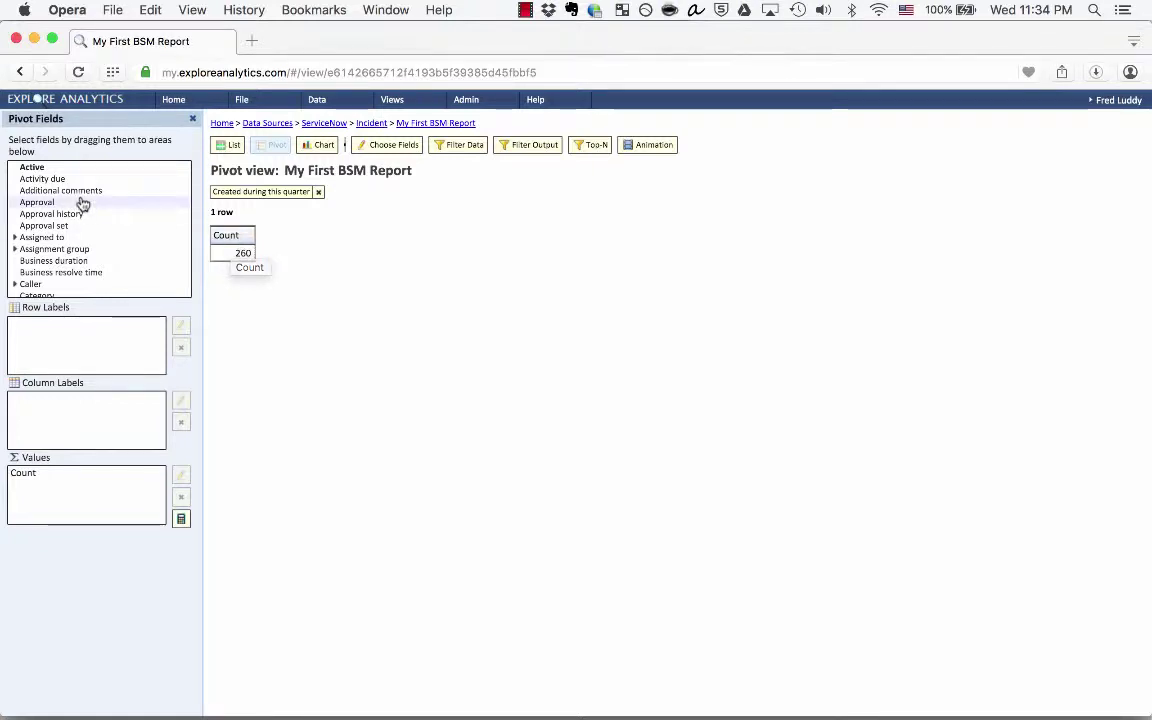
- Add the Configuration item field to the pivot's row labels and look through the resulting rows
scroll(100, 229, "down", 2)
scroll(100, 229, "down", 8)
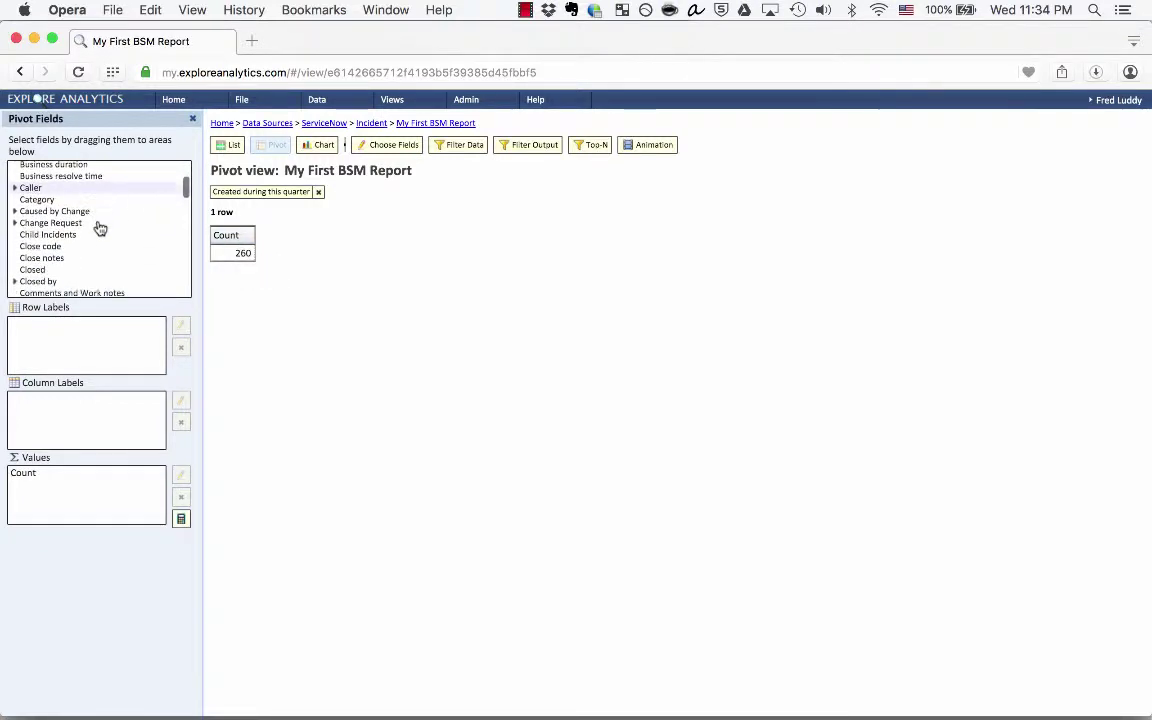
left_click_drag(90, 237, 69, 342)
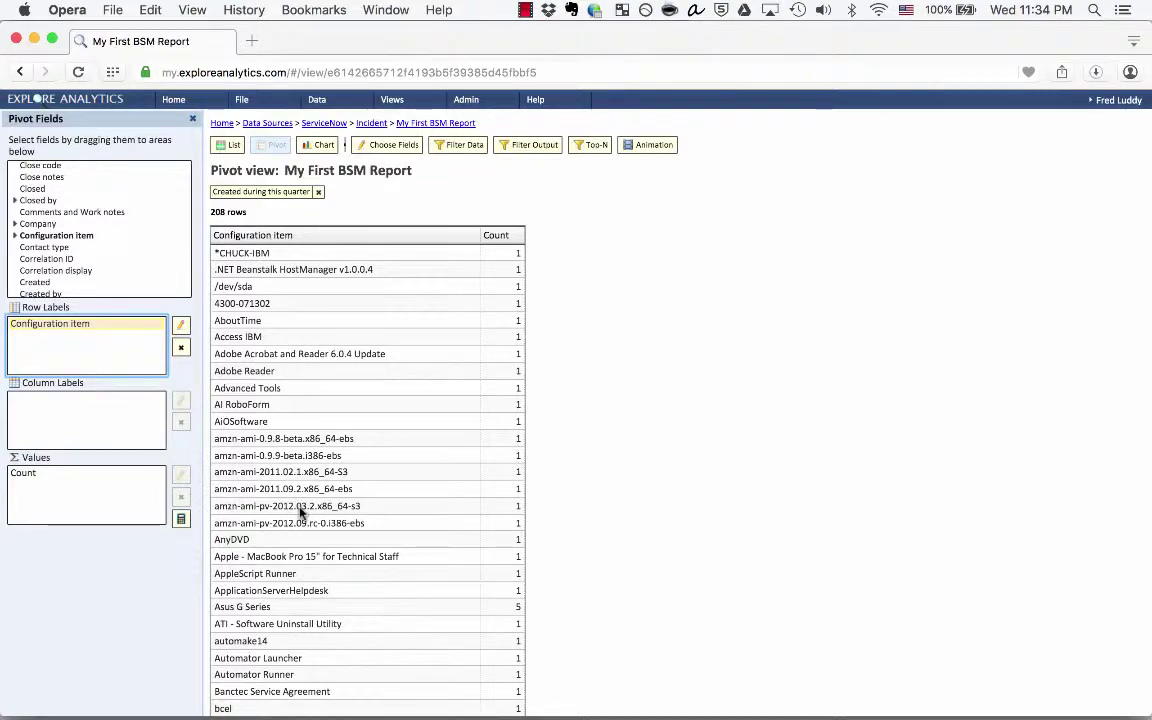
scroll(299, 512, "down", 10)
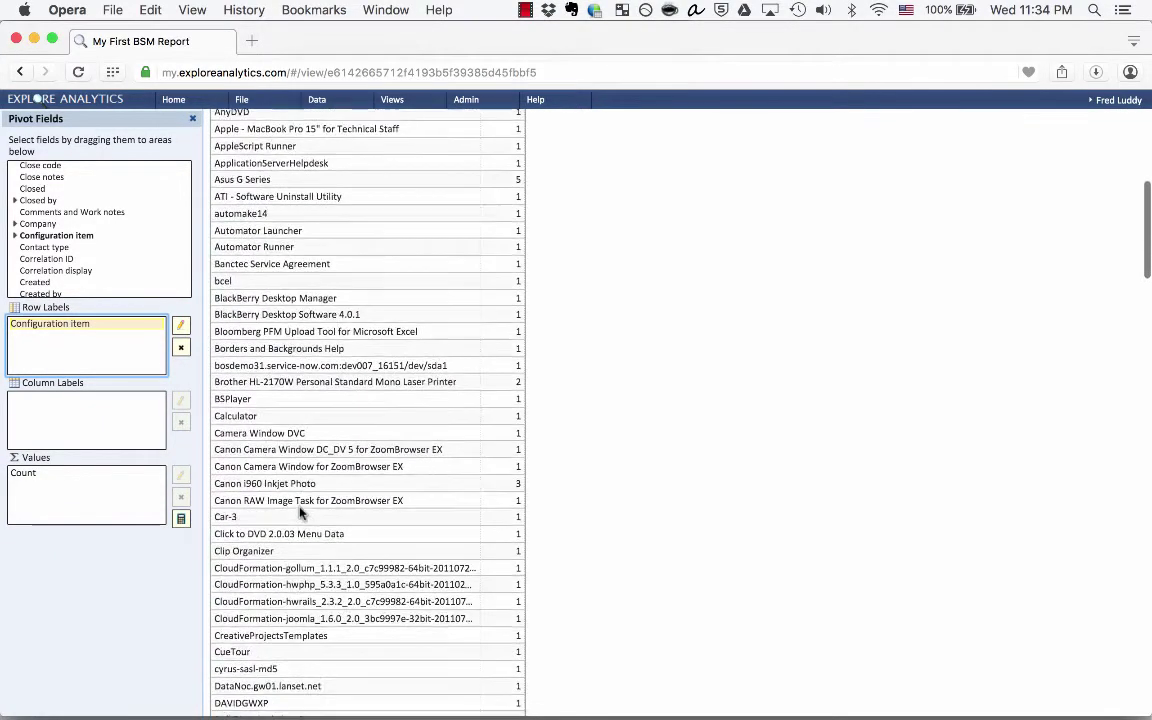
scroll(299, 512, "down", 15)
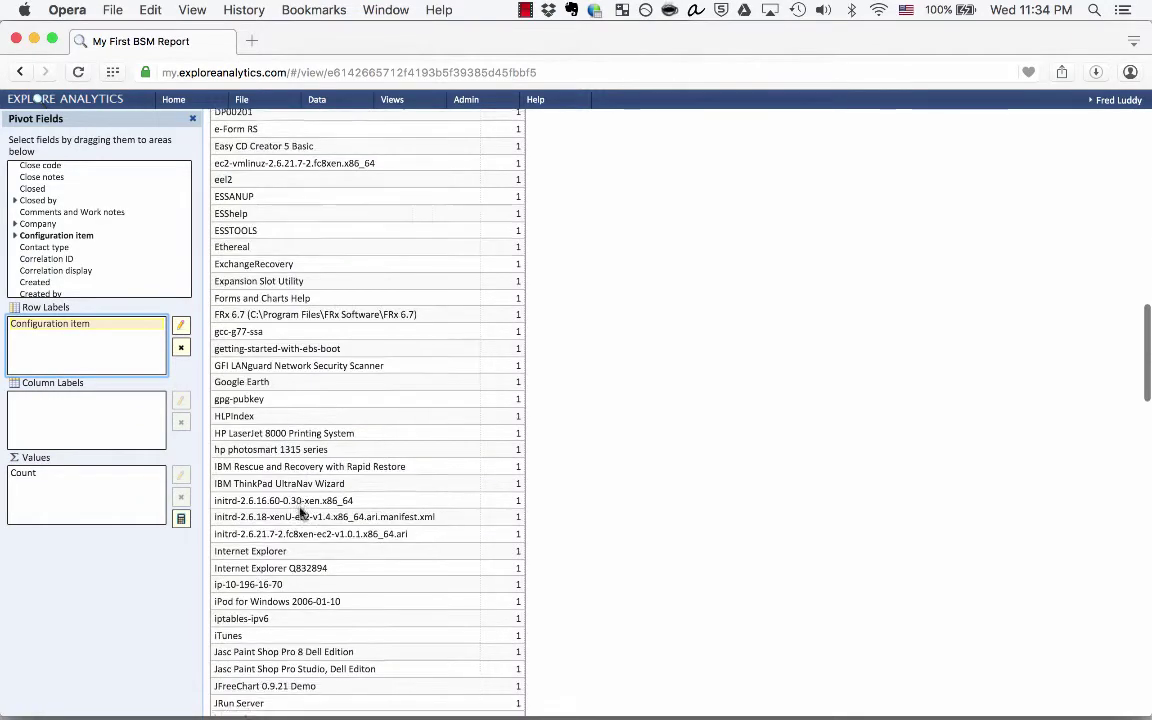
scroll(299, 512, "down", 20)
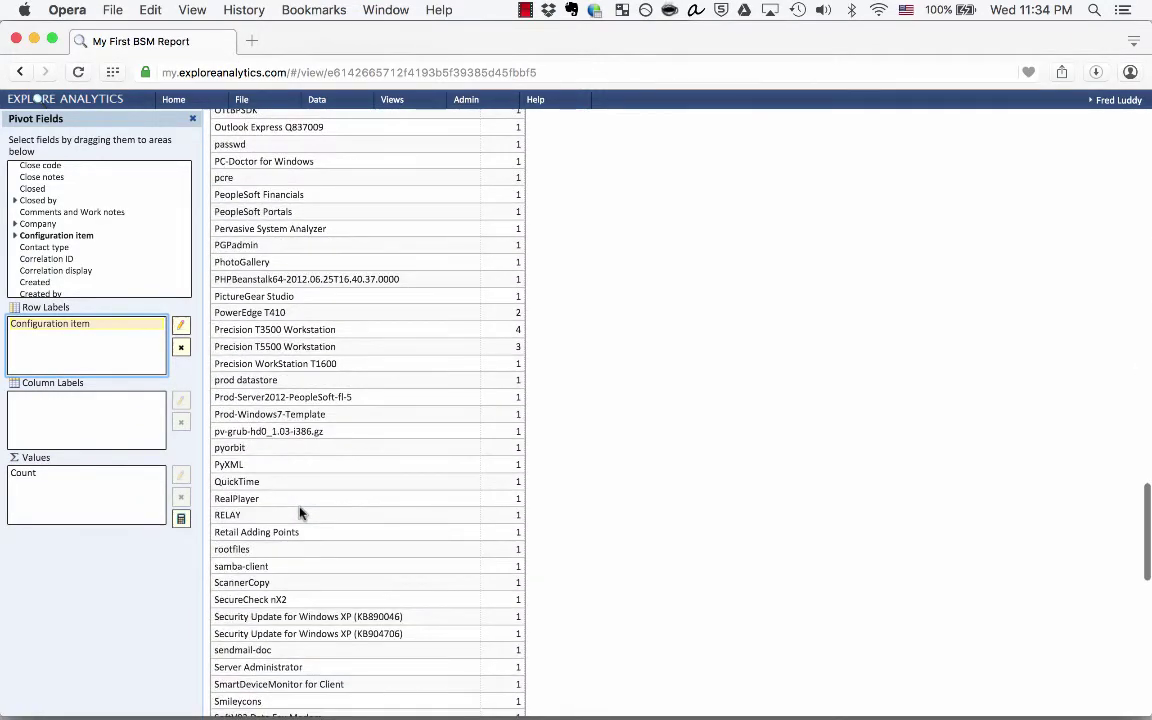
scroll(299, 512, "up", 20)
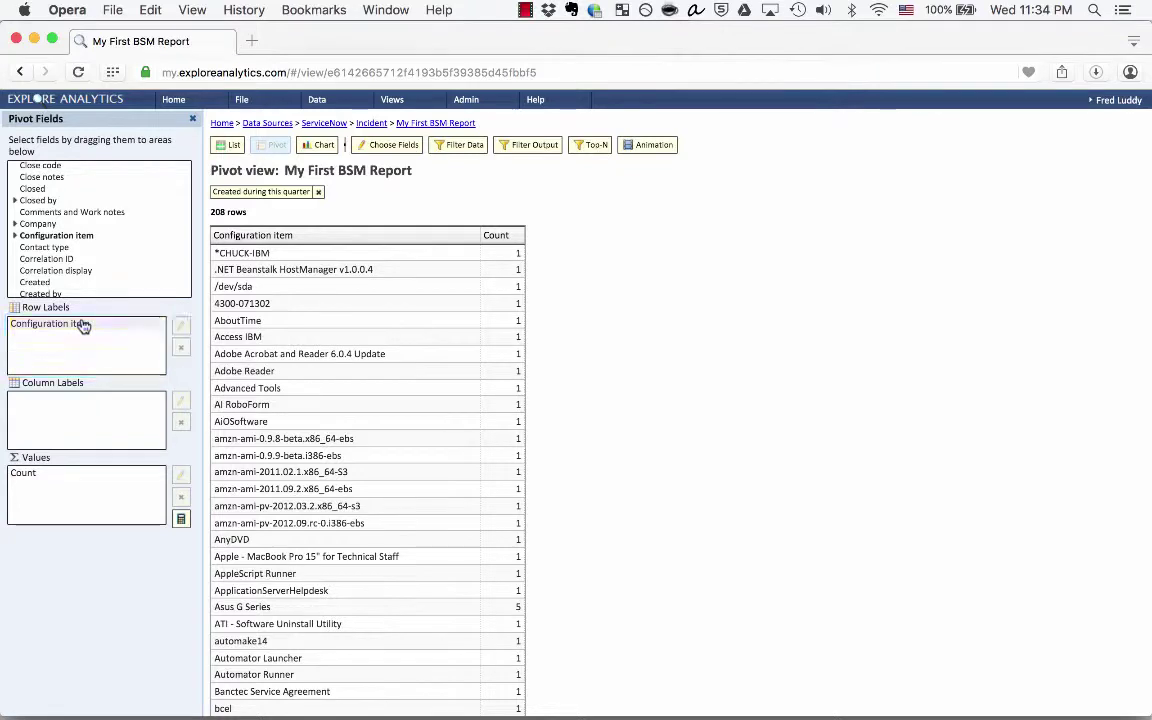
- Turn the Configuration item row label into a business service field following upstream to the top-level services, labelled "Business Service"
left_click(182, 326)
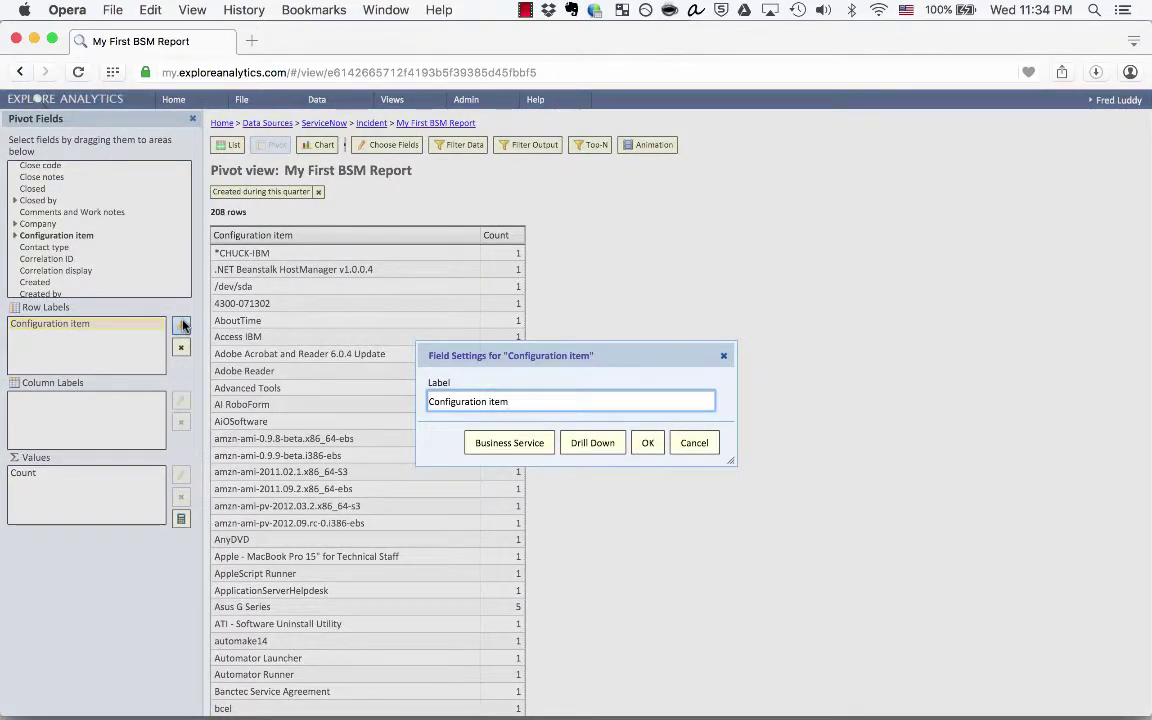
left_click(530, 447)
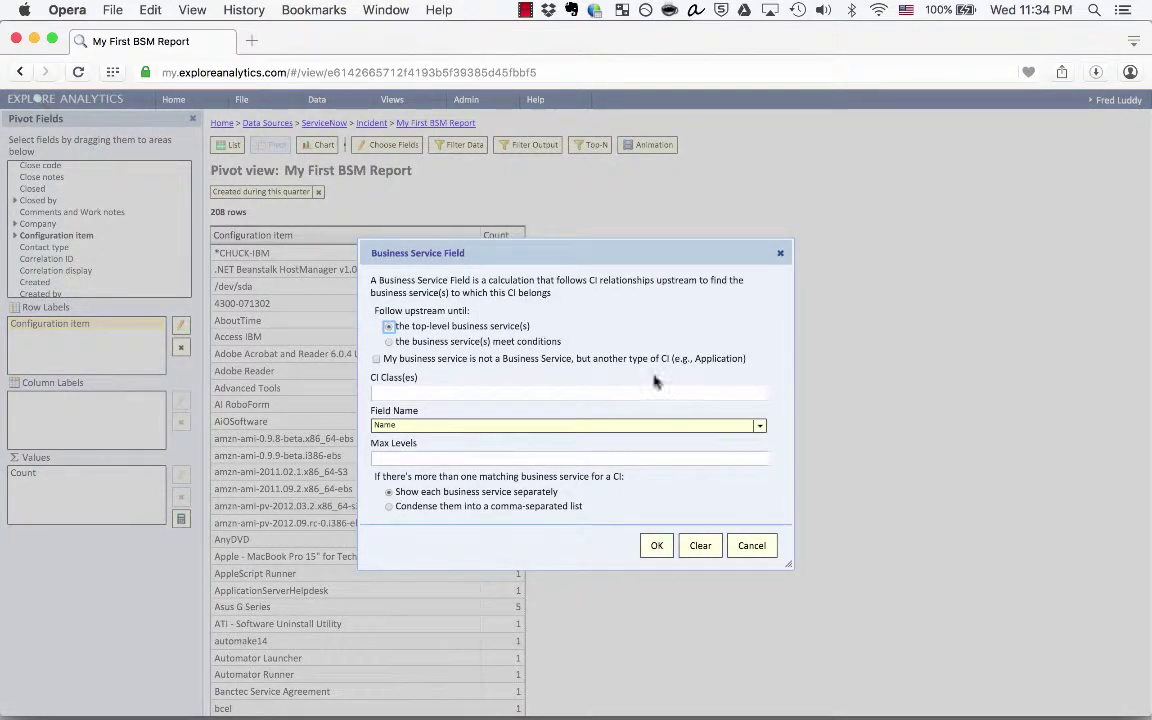
left_click(657, 547)
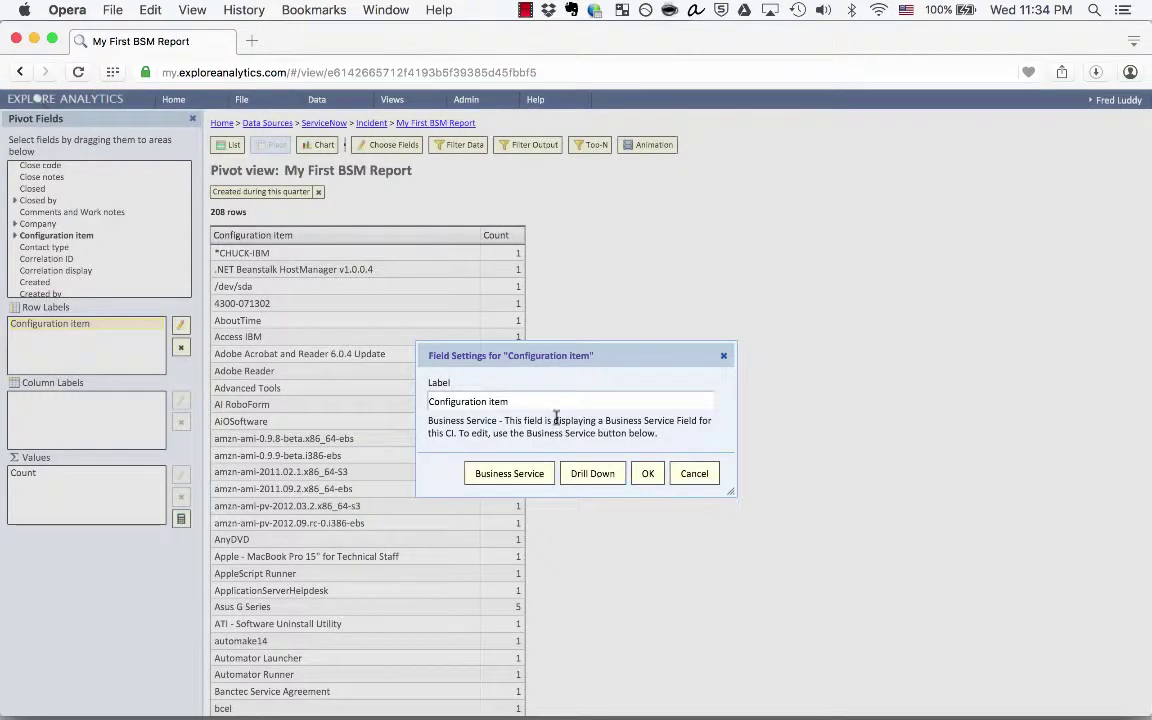
type("Business")
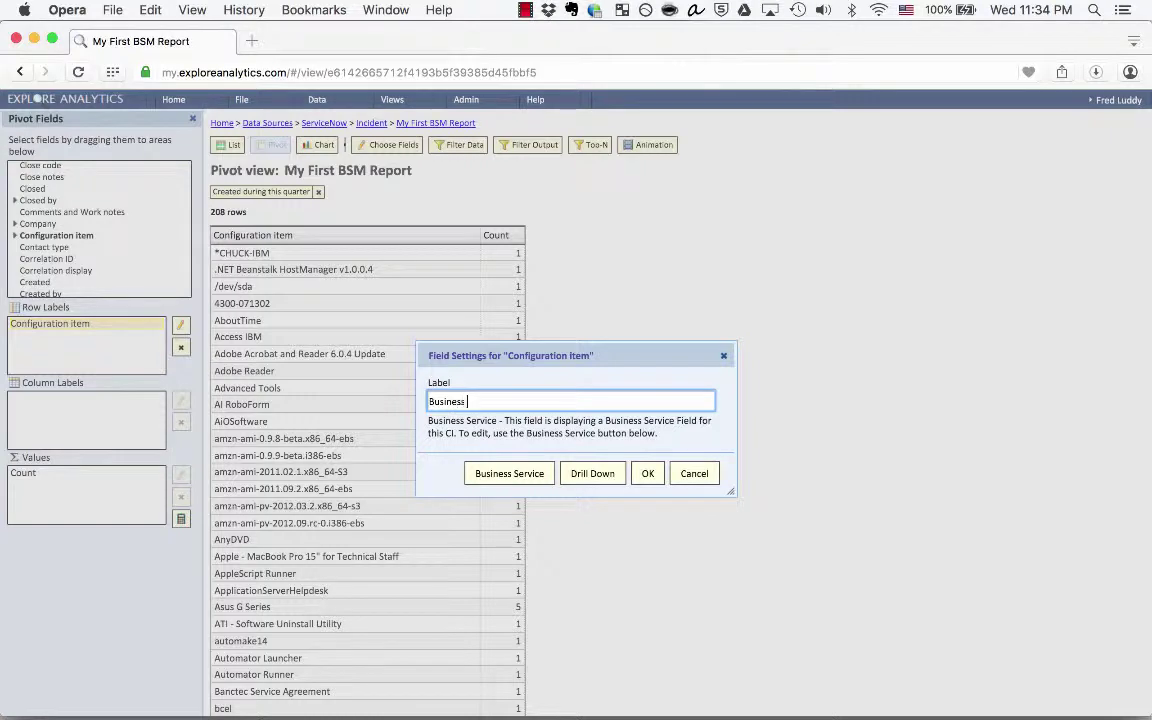
type(" Service")
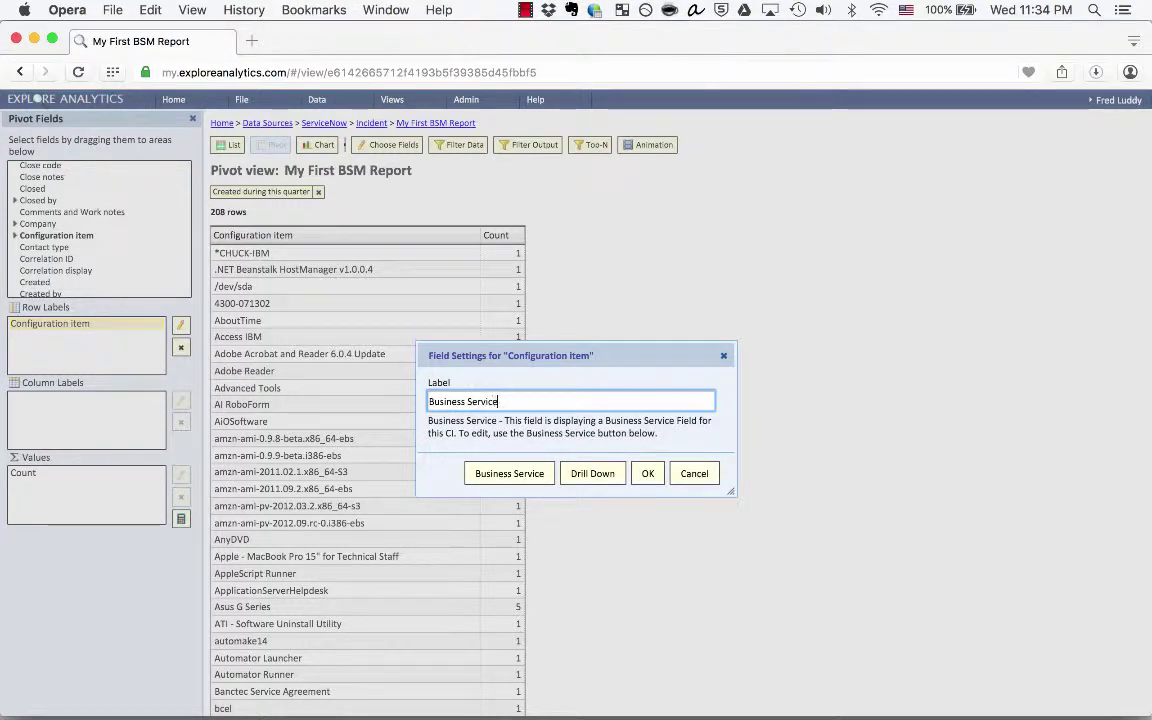
left_click(648, 471)
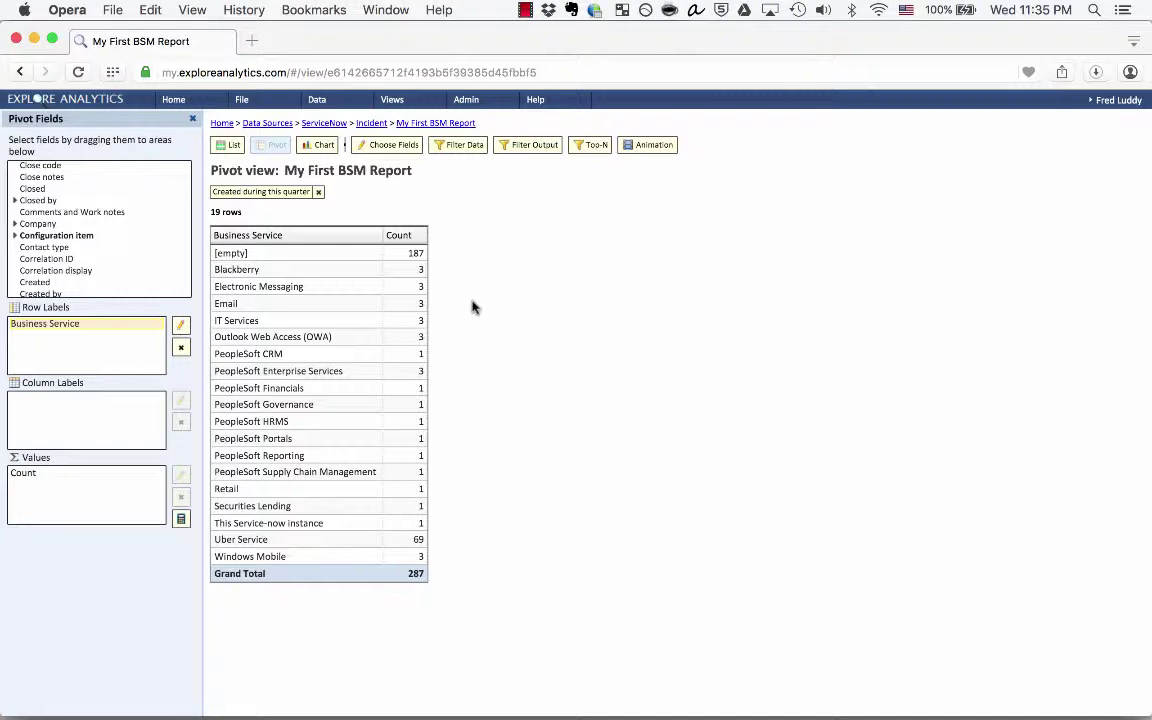
- Add a second data filter condition, joined with "and", on the Configuration item field
left_click(466, 150)
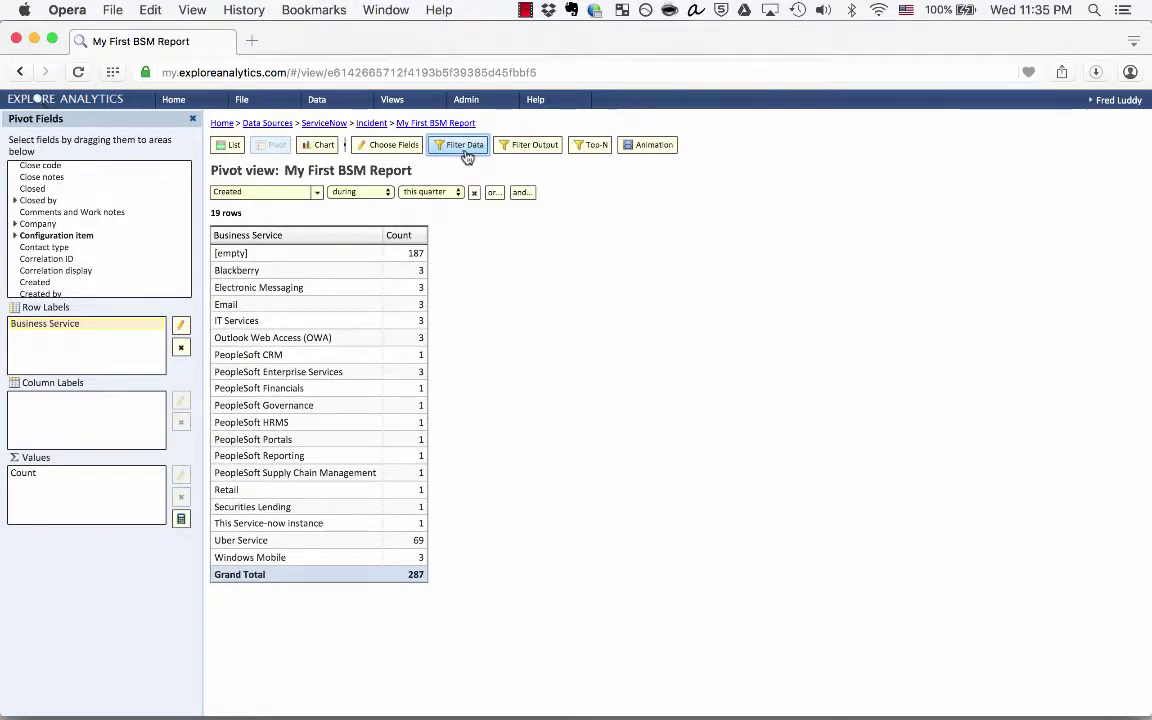
left_click(521, 192)
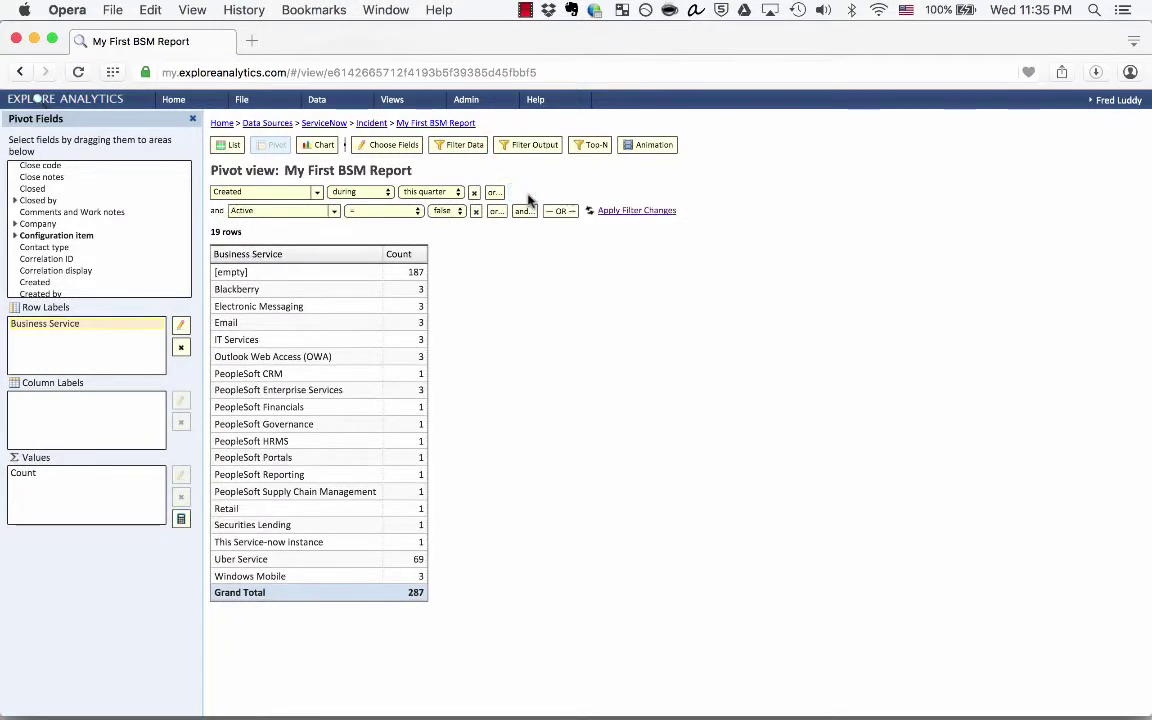
left_click(323, 213)
scroll(319, 276, "down", 3)
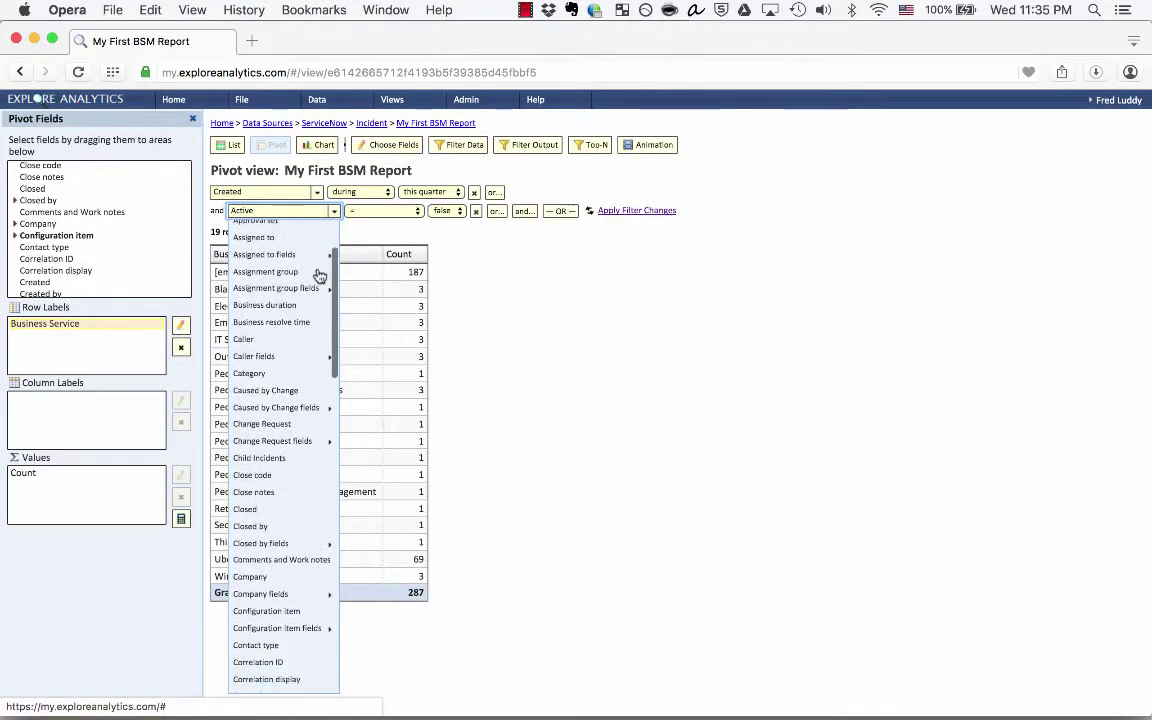
scroll(319, 276, "down", 2)
left_click(310, 548)
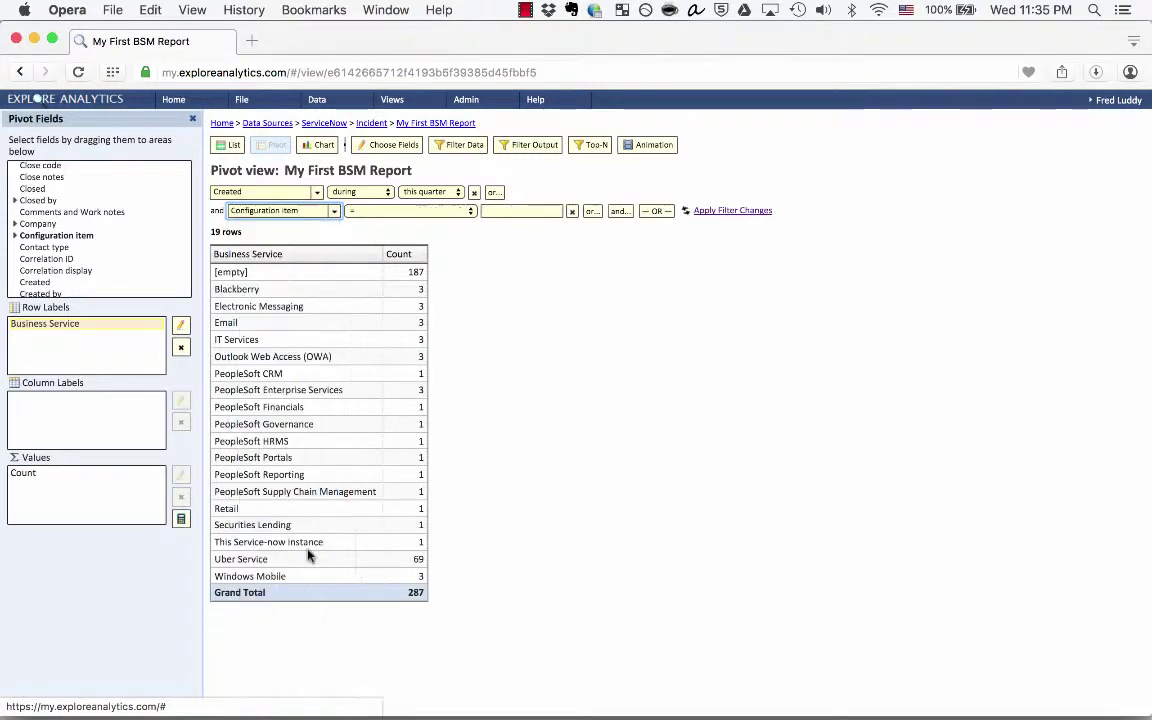
- Set the Configuration item condition's operator to "belongs to services" and look through the selectable services
left_click(418, 212)
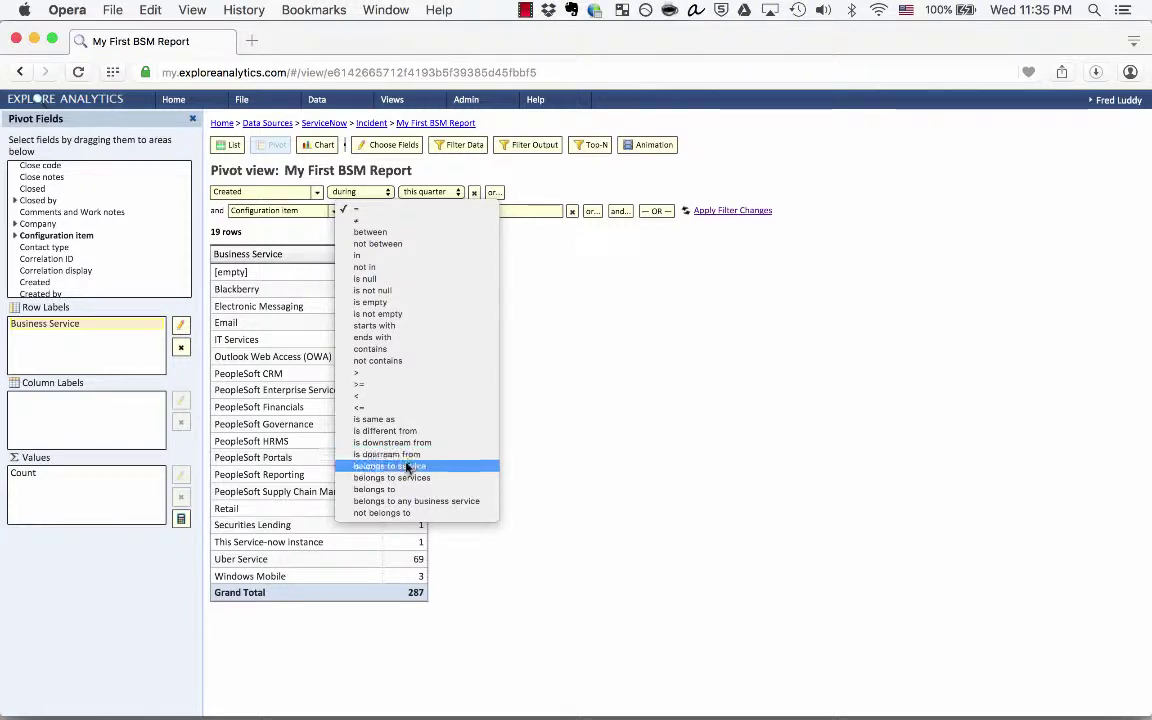
left_click(407, 480)
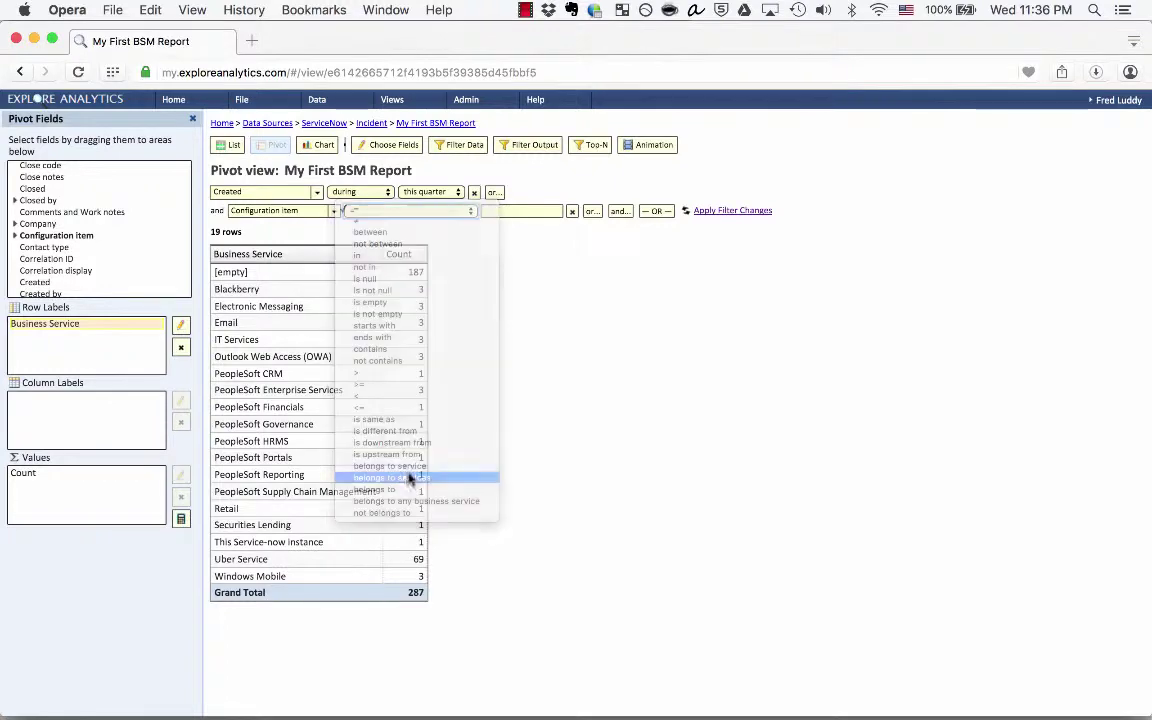
left_click(507, 210)
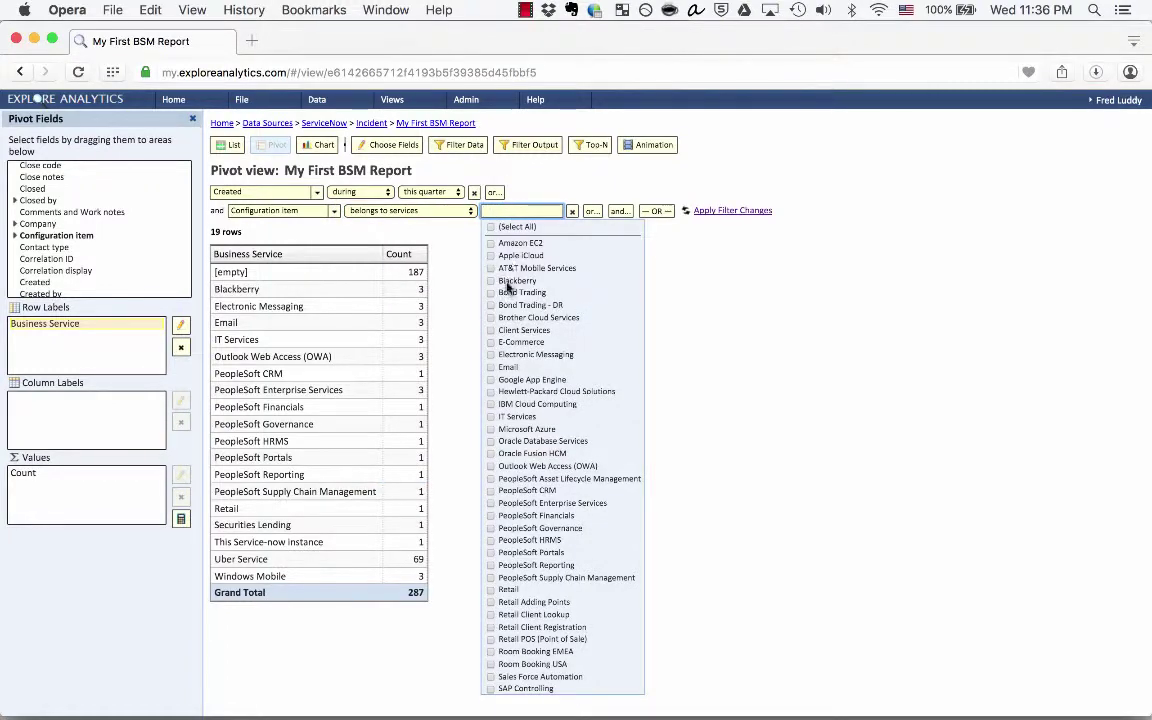
scroll(506, 290, "down", 3)
scroll(507, 288, "up", 3)
- Set the Configuration item condition's operator to "belongs to any business service" and apply the filter changes
left_click(403, 210)
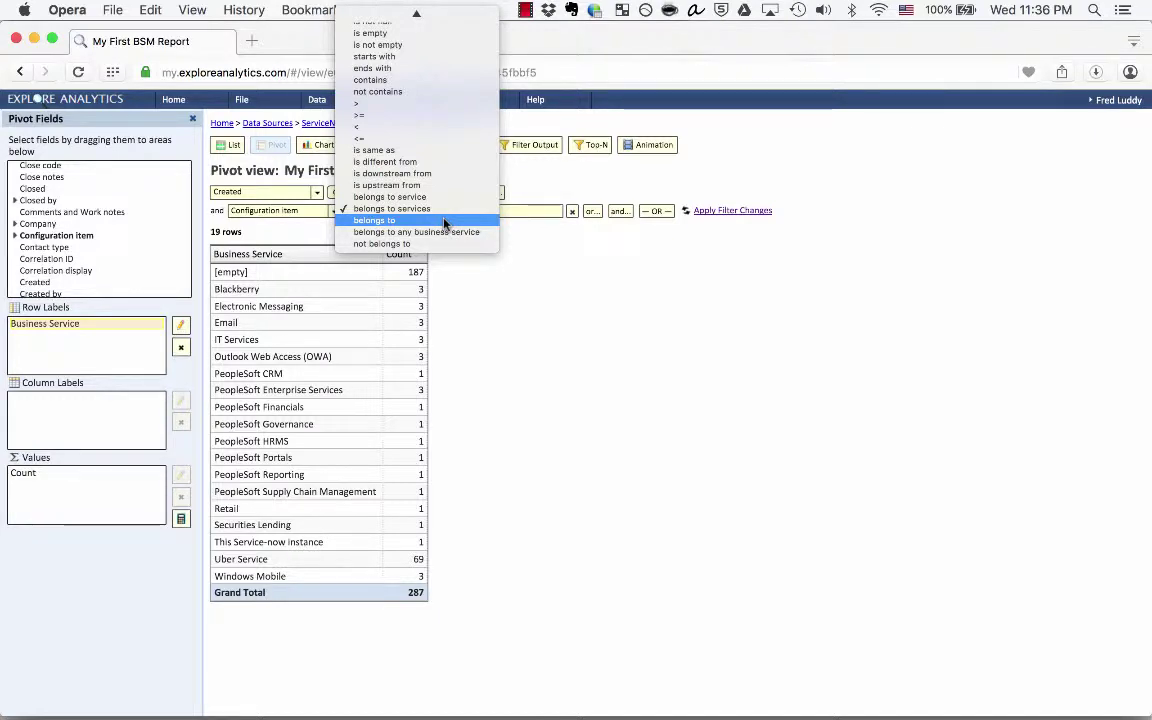
left_click(368, 233)
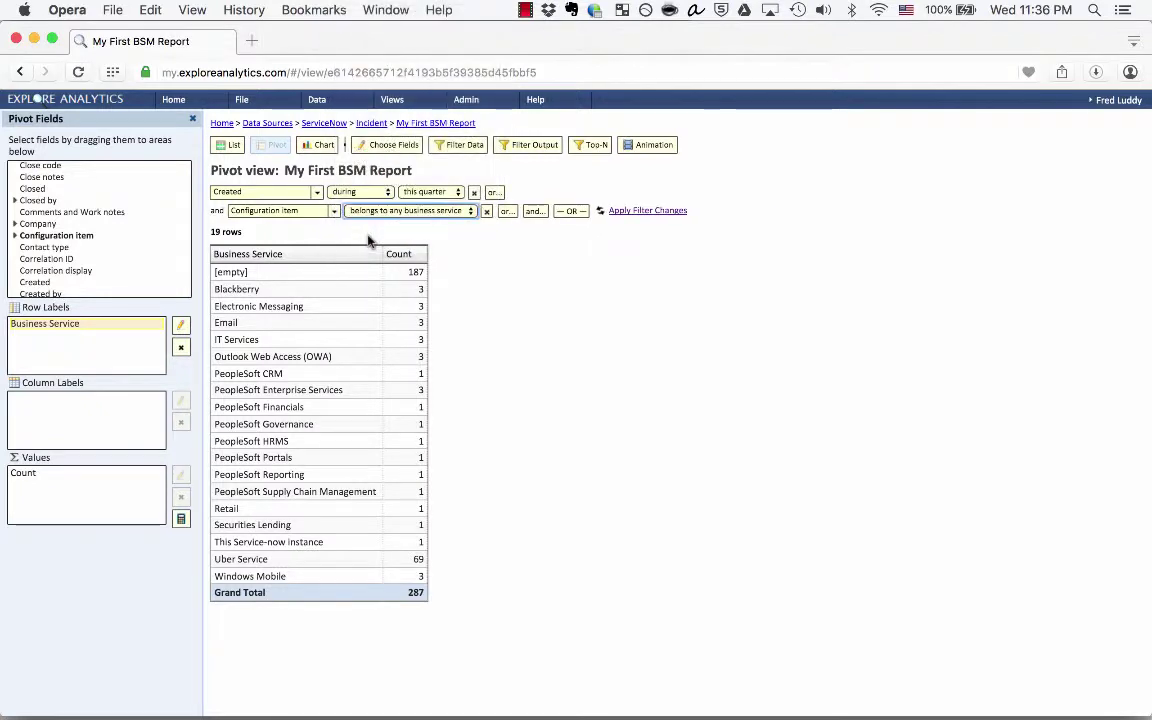
left_click(630, 216)
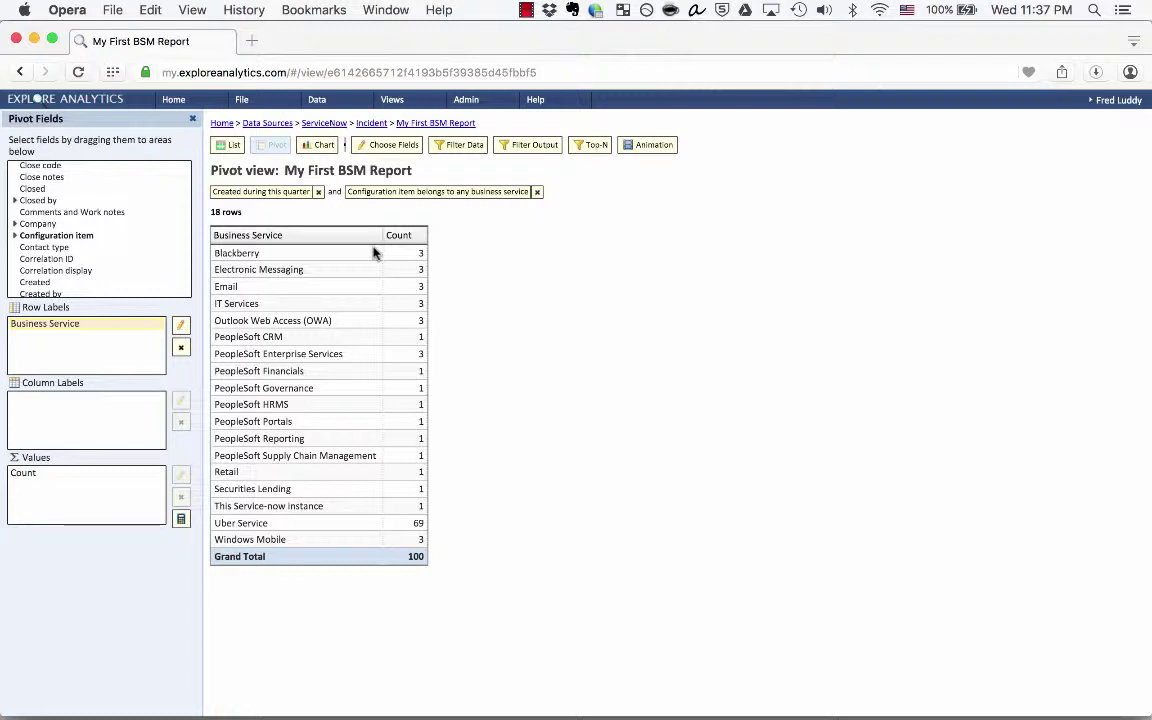
- Edit the Business Service row label's field definition so it follows upstream until the business services meet conditions
left_click(46, 237)
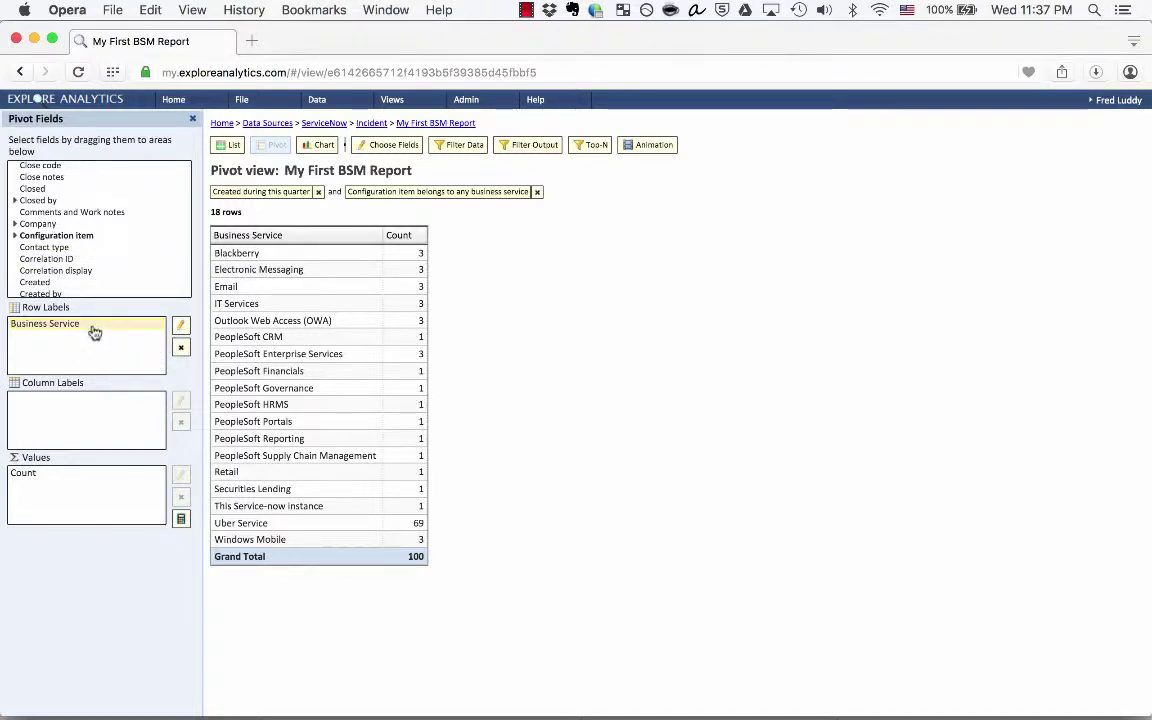
left_click(183, 326)
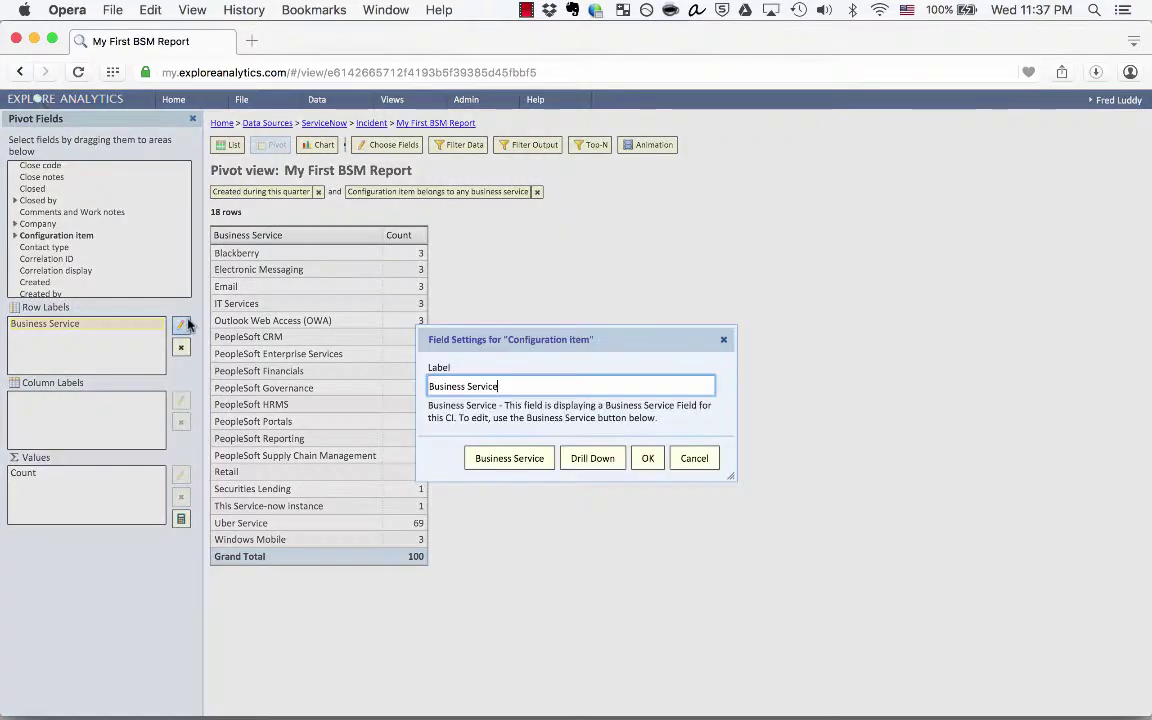
left_click(507, 461)
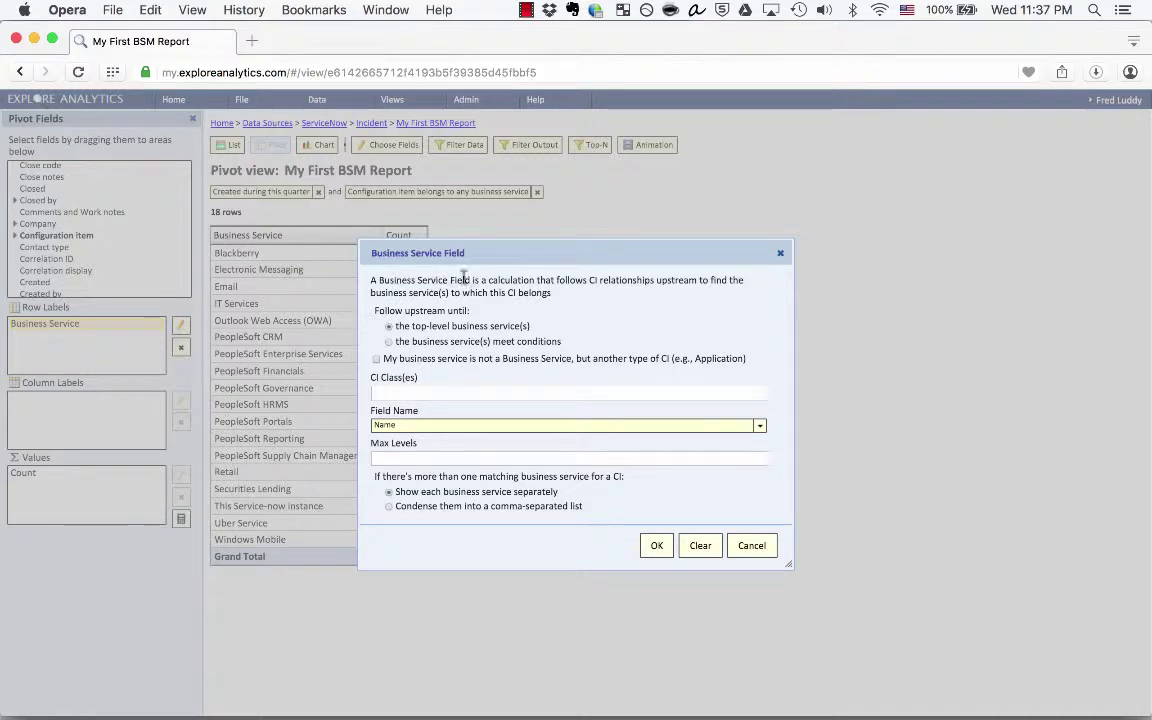
left_click_drag(597, 280, 688, 276)
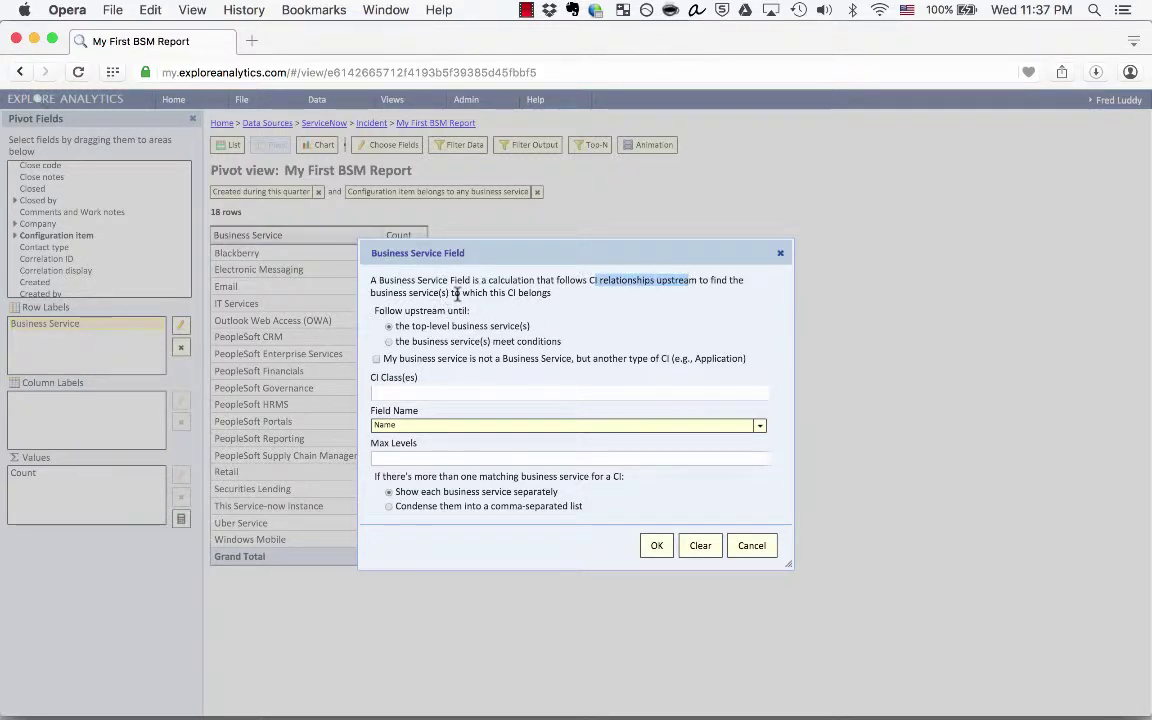
left_click_drag(451, 293, 549, 293)
left_click(549, 294)
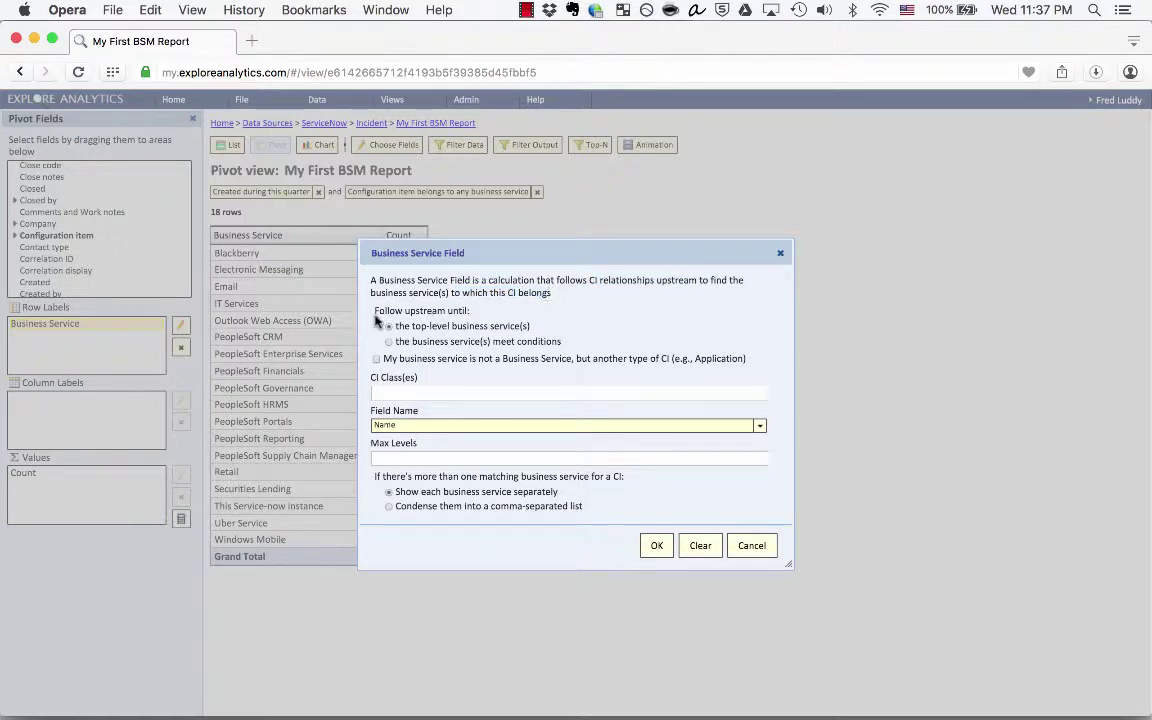
left_click_drag(375, 311, 473, 312)
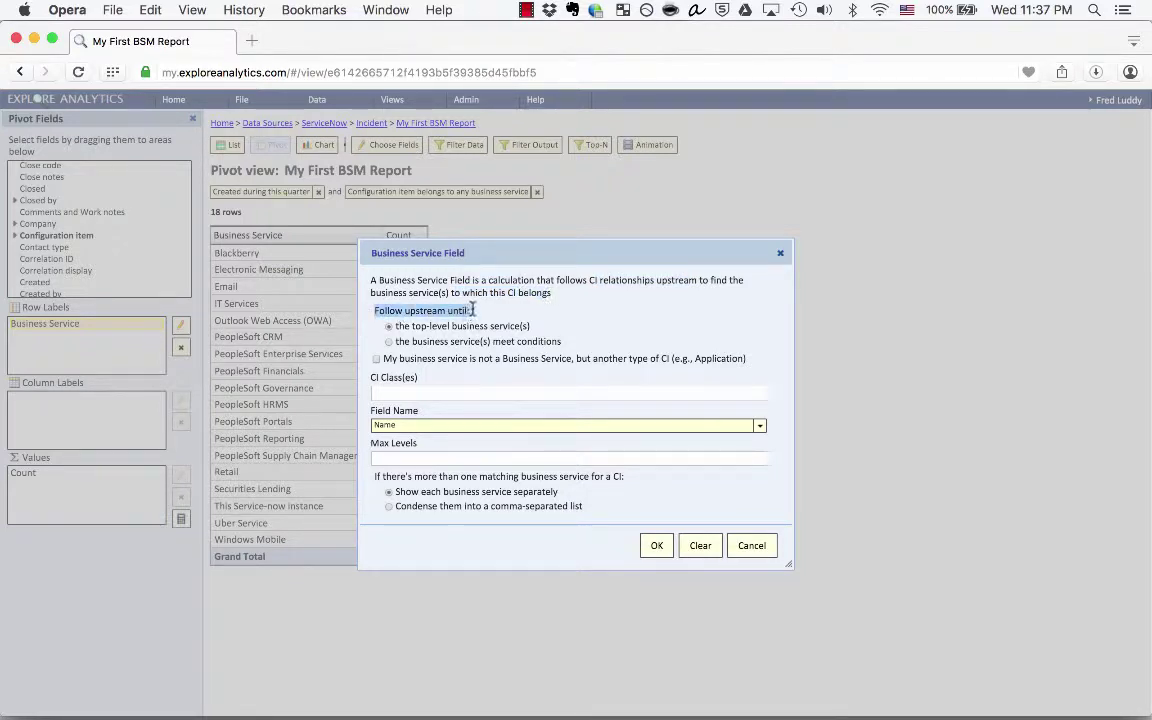
left_click_drag(394, 327, 535, 326)
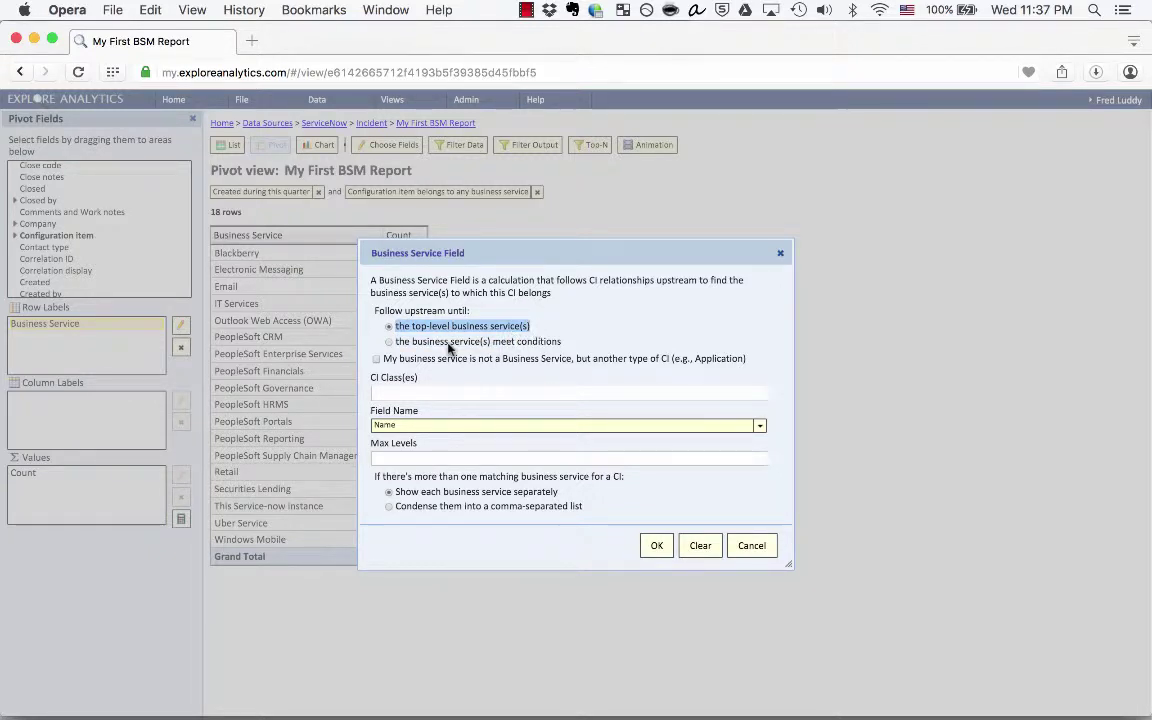
left_click(416, 343)
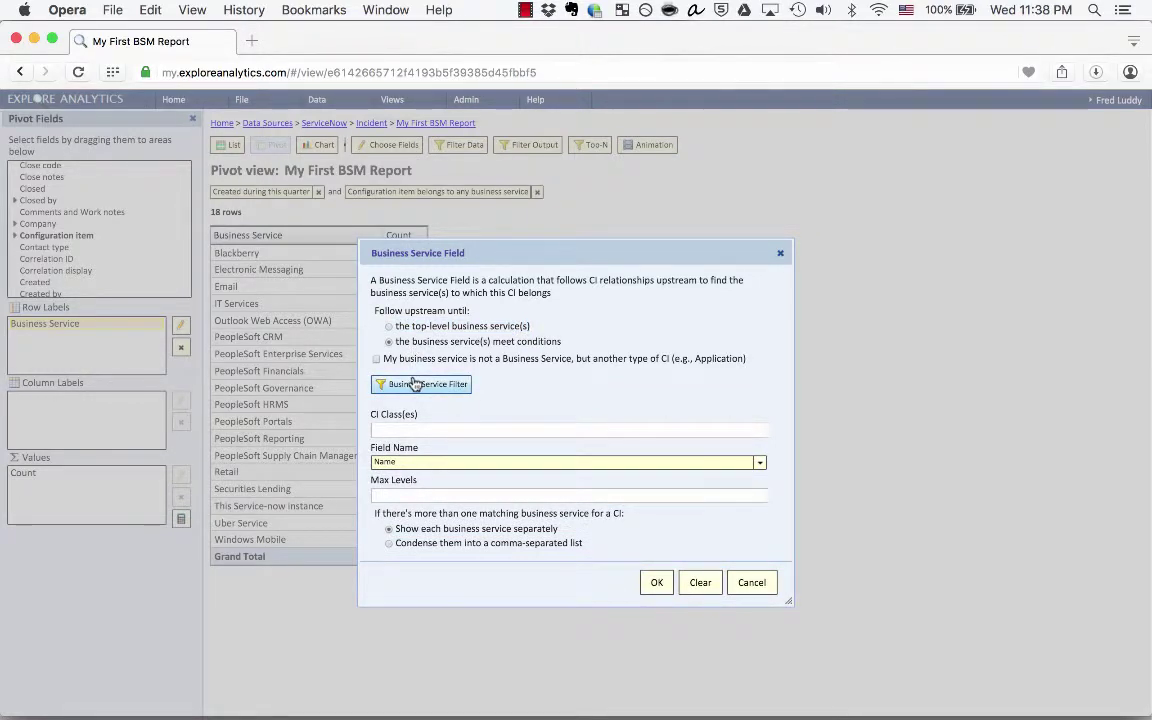
- Add a business service filter of Business criticality = Critical Service to the field and save the field settings
left_click(416, 385)
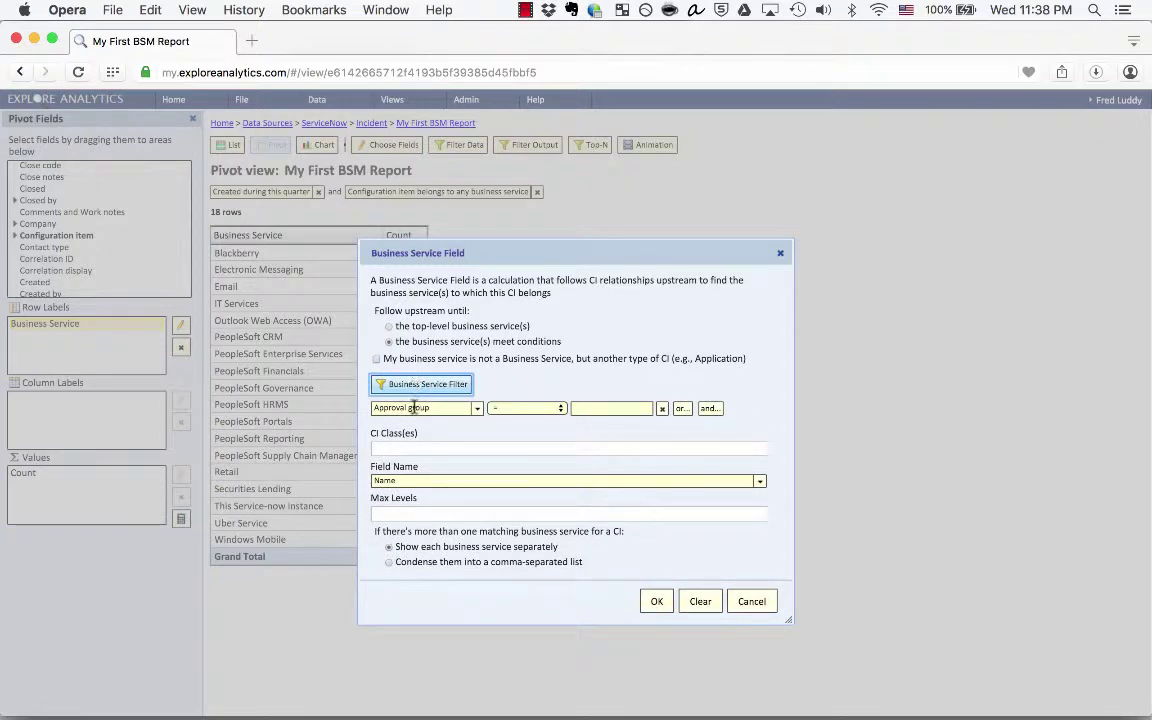
left_click(386, 408)
scroll(410, 490, "down", 2)
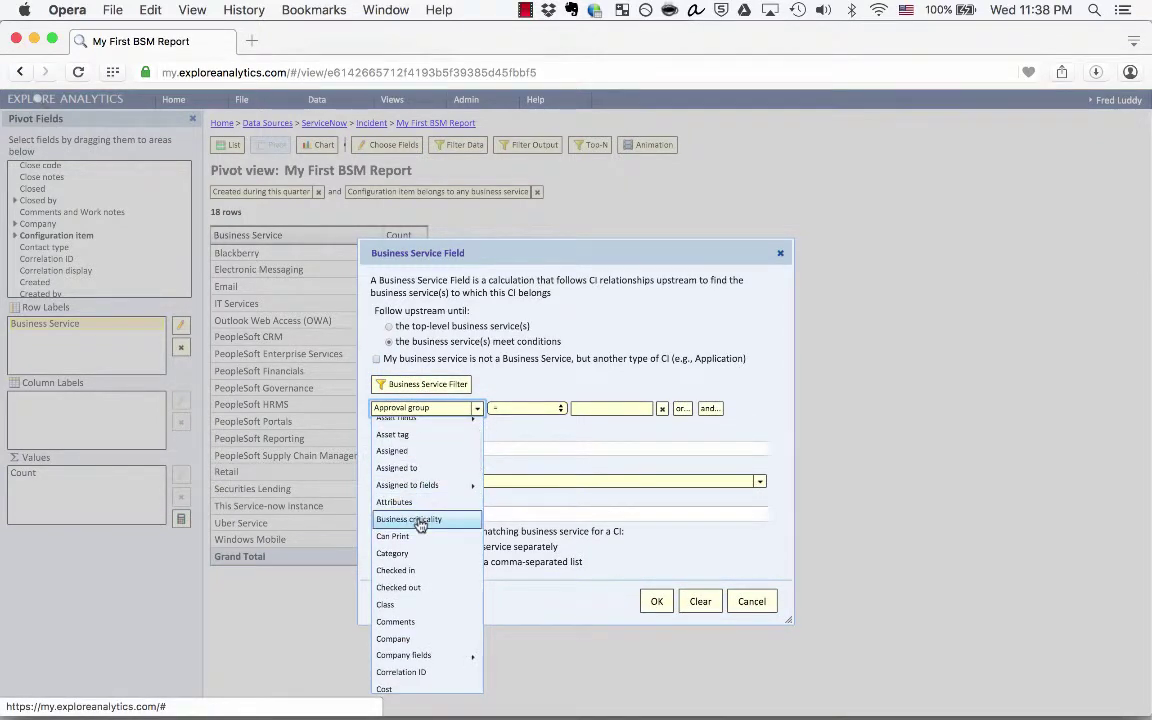
left_click(412, 519)
left_click(590, 410)
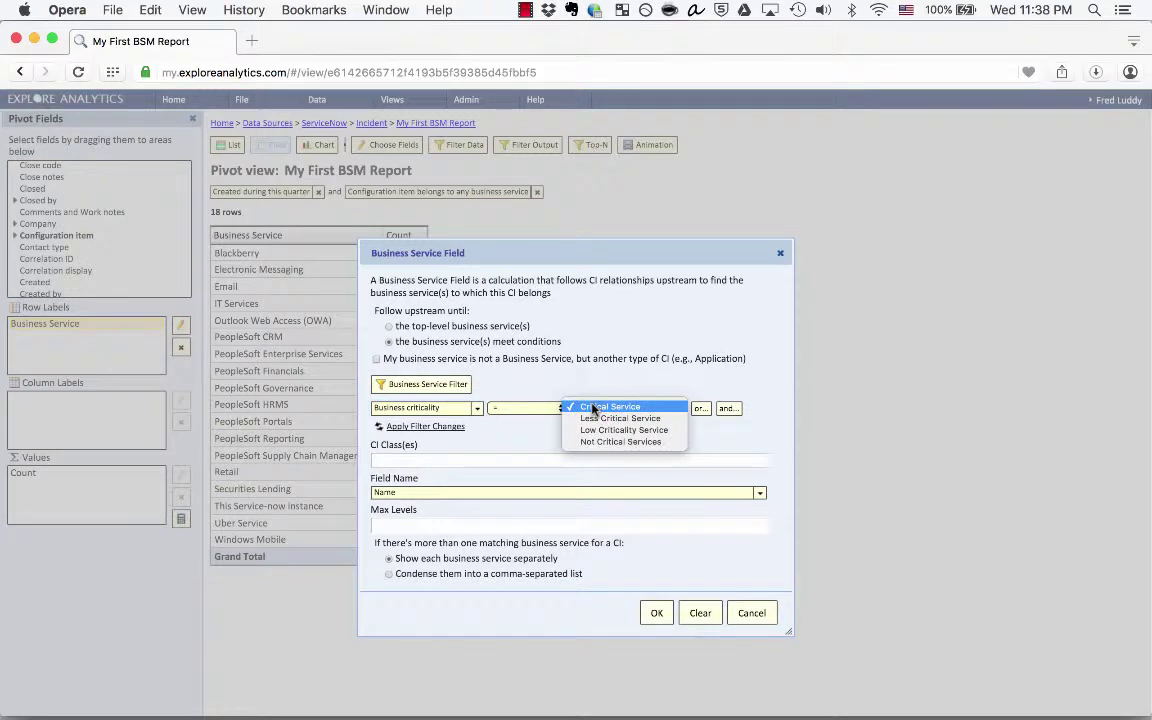
left_click(592, 409)
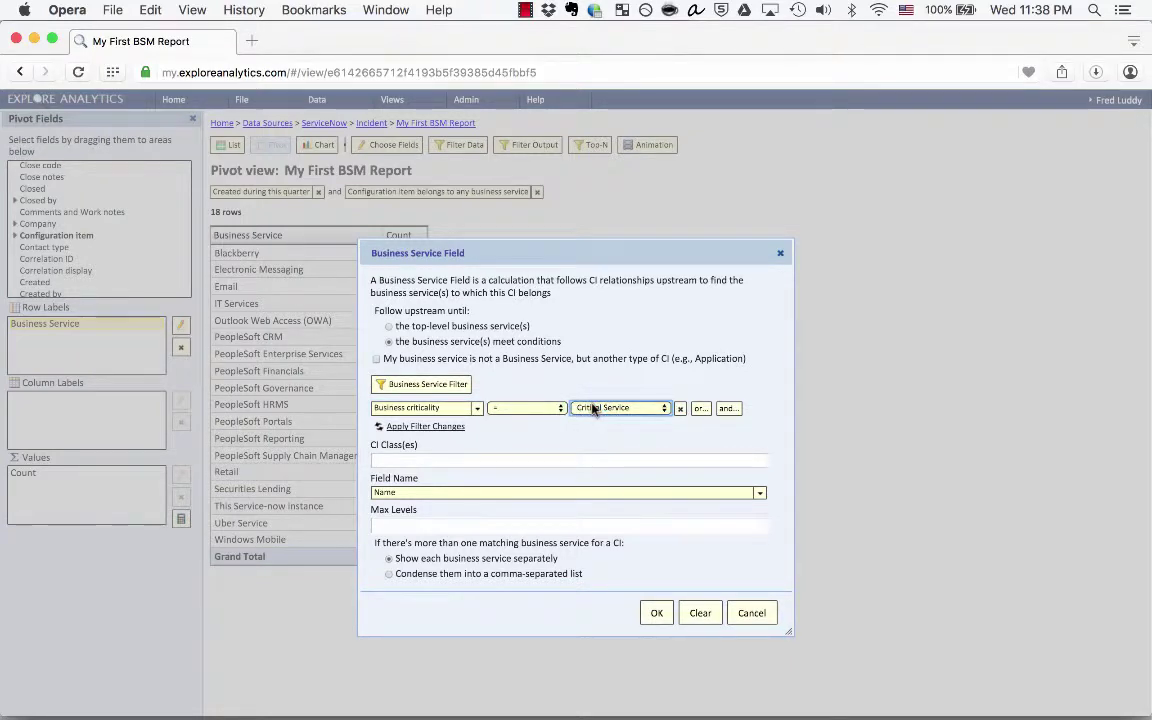
left_click(660, 614)
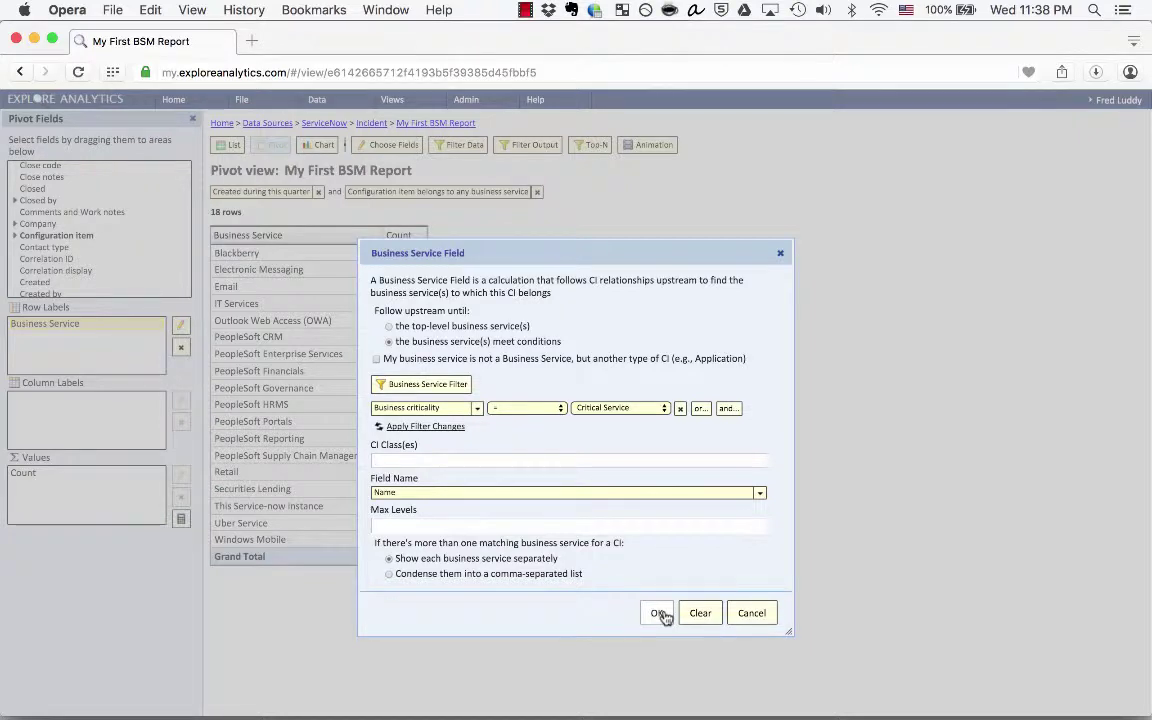
left_click(660, 614)
left_click(650, 460)
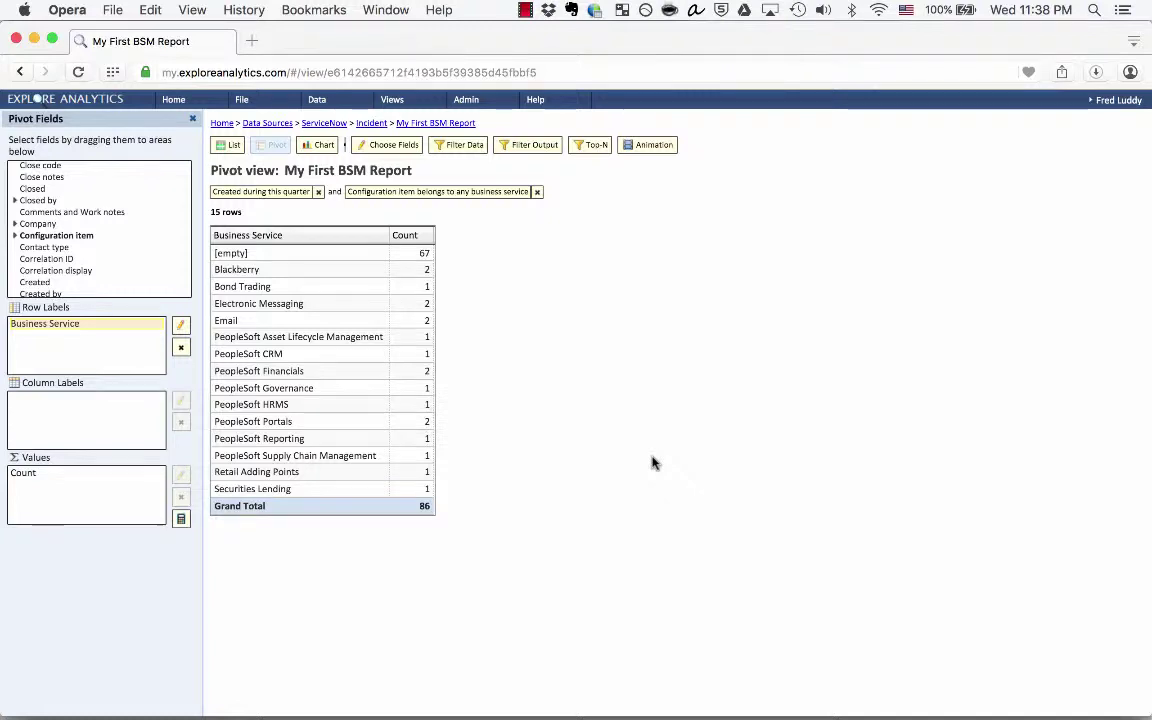
- Set the Configuration item condition's operator to "belongs to" and choose business services that meet conditions
left_click(482, 193)
left_click(447, 211)
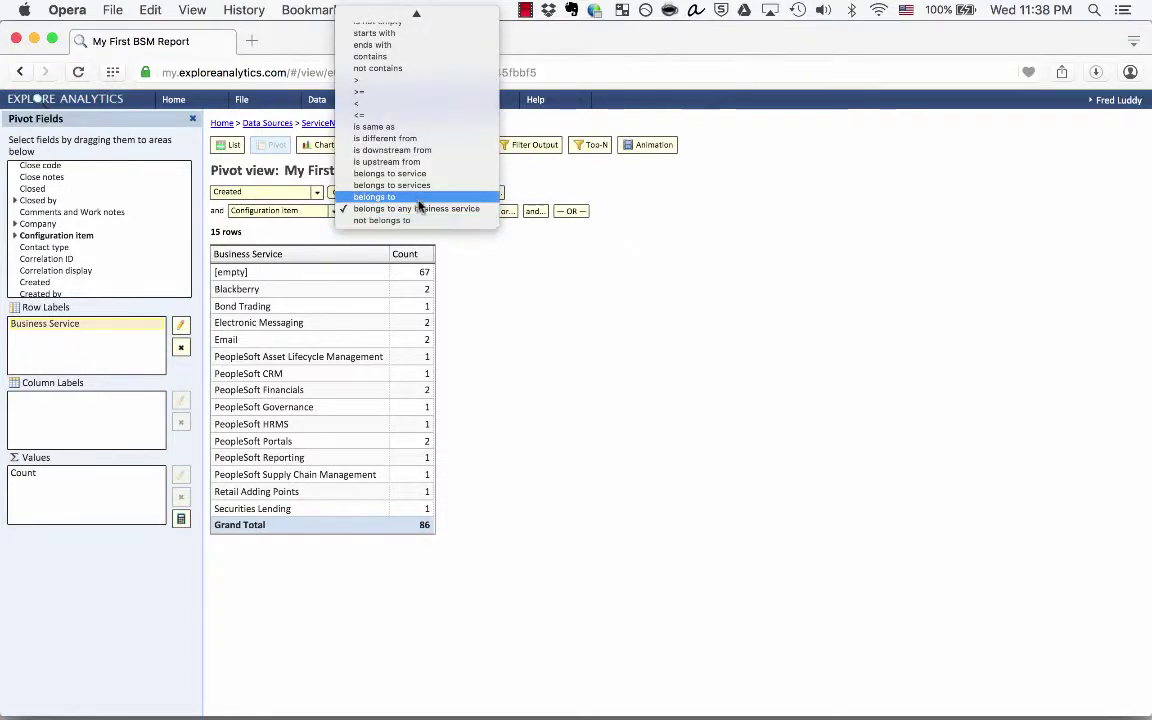
left_click(397, 197)
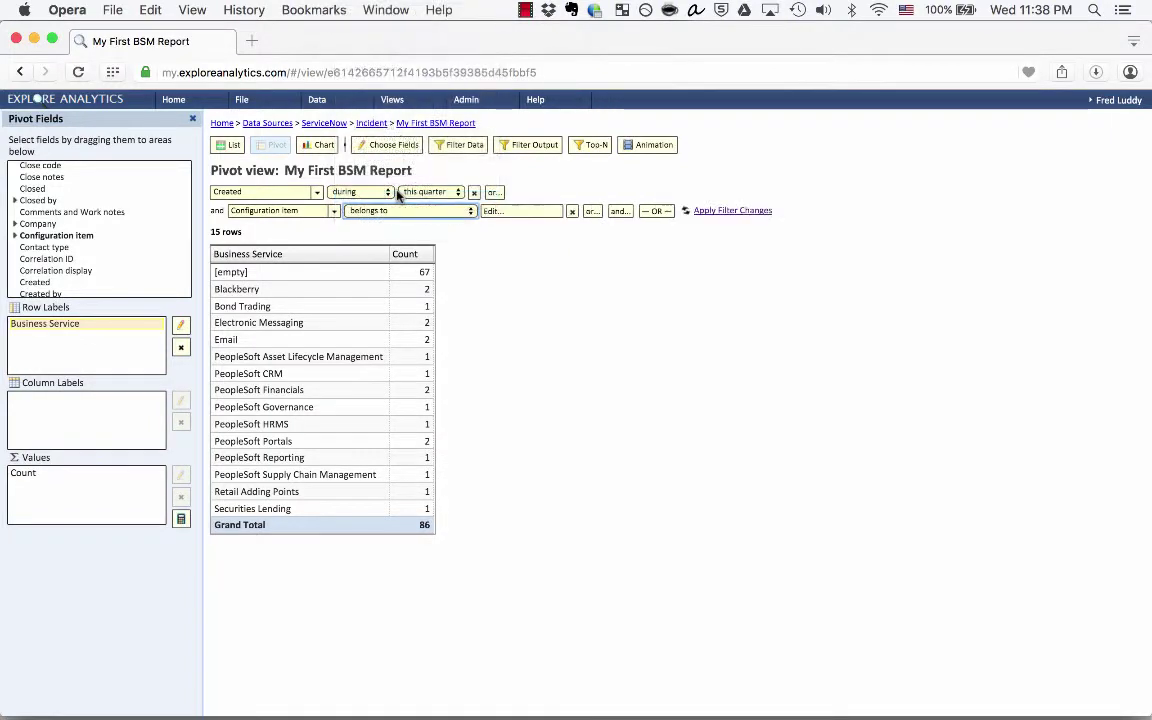
left_click(508, 211)
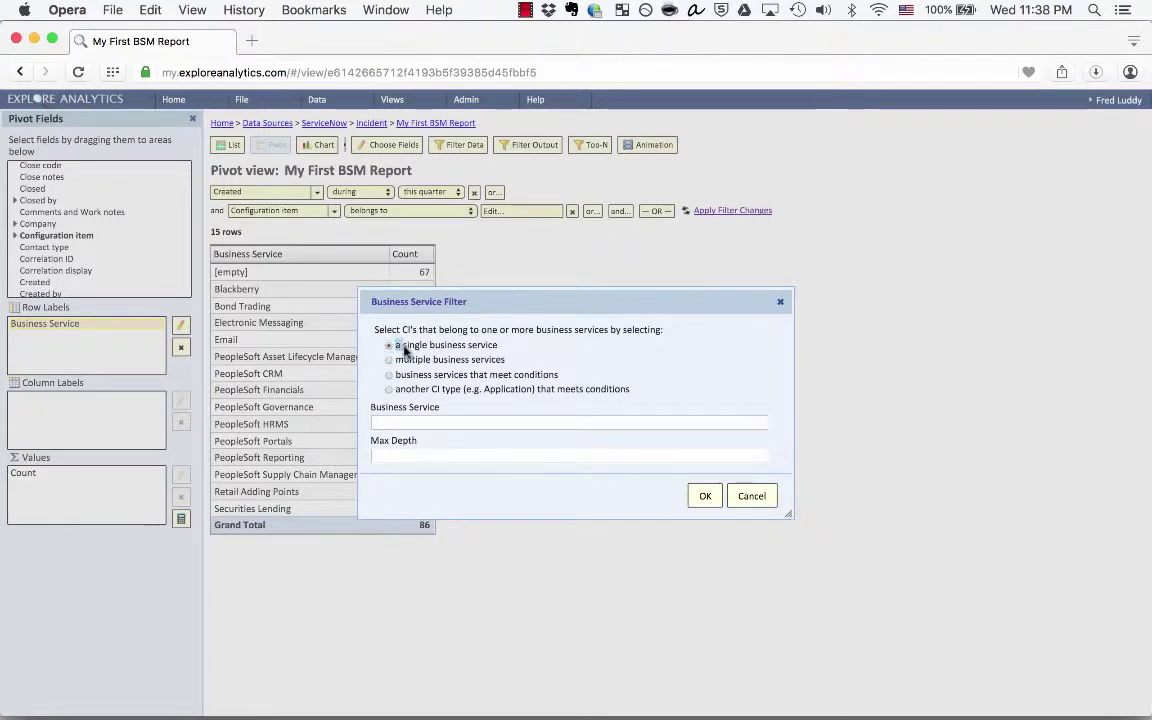
left_click_drag(399, 347, 497, 344)
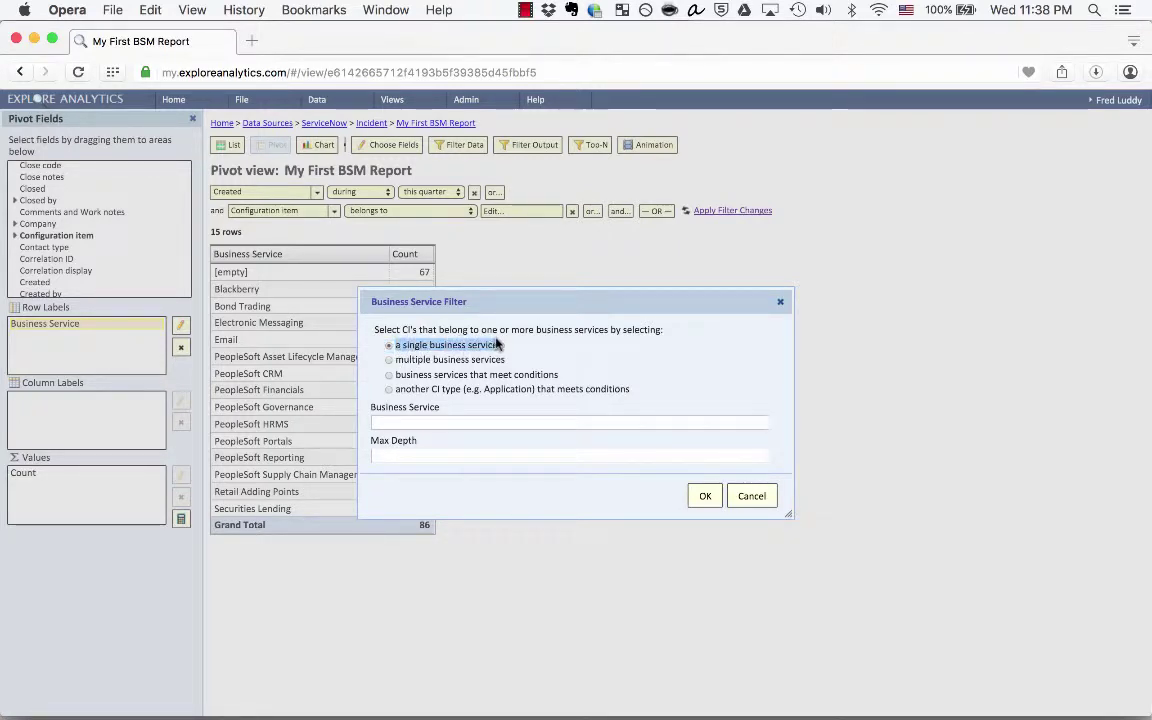
left_click(447, 360)
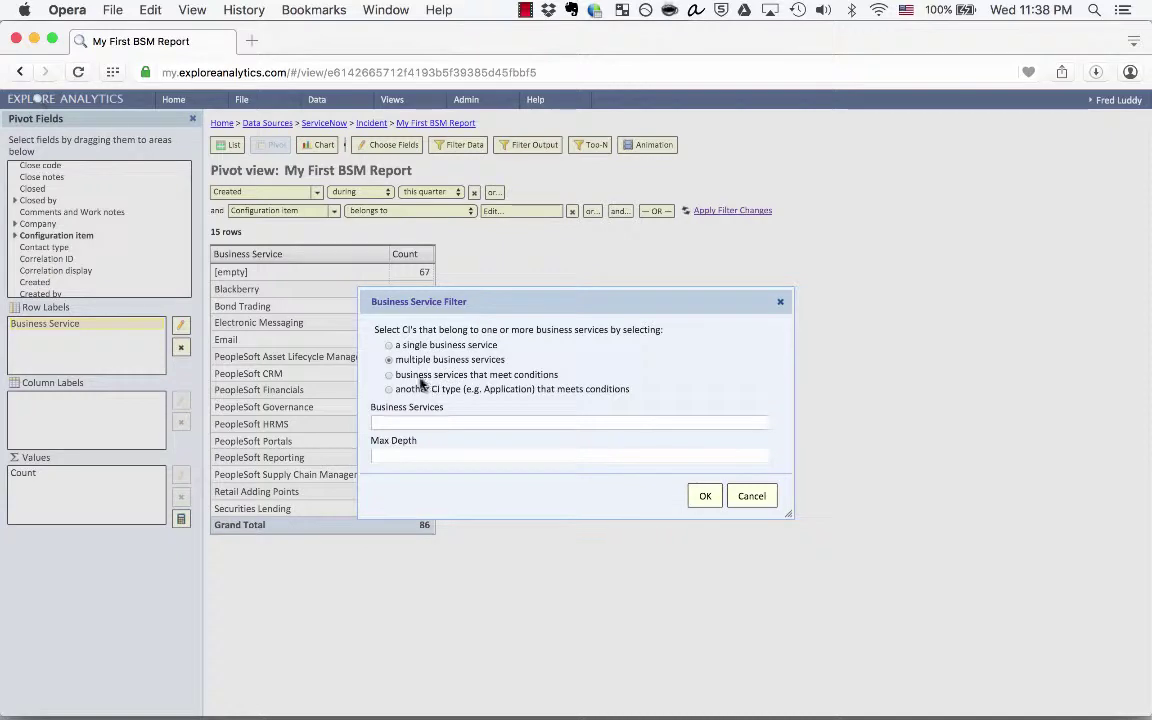
left_click(418, 378)
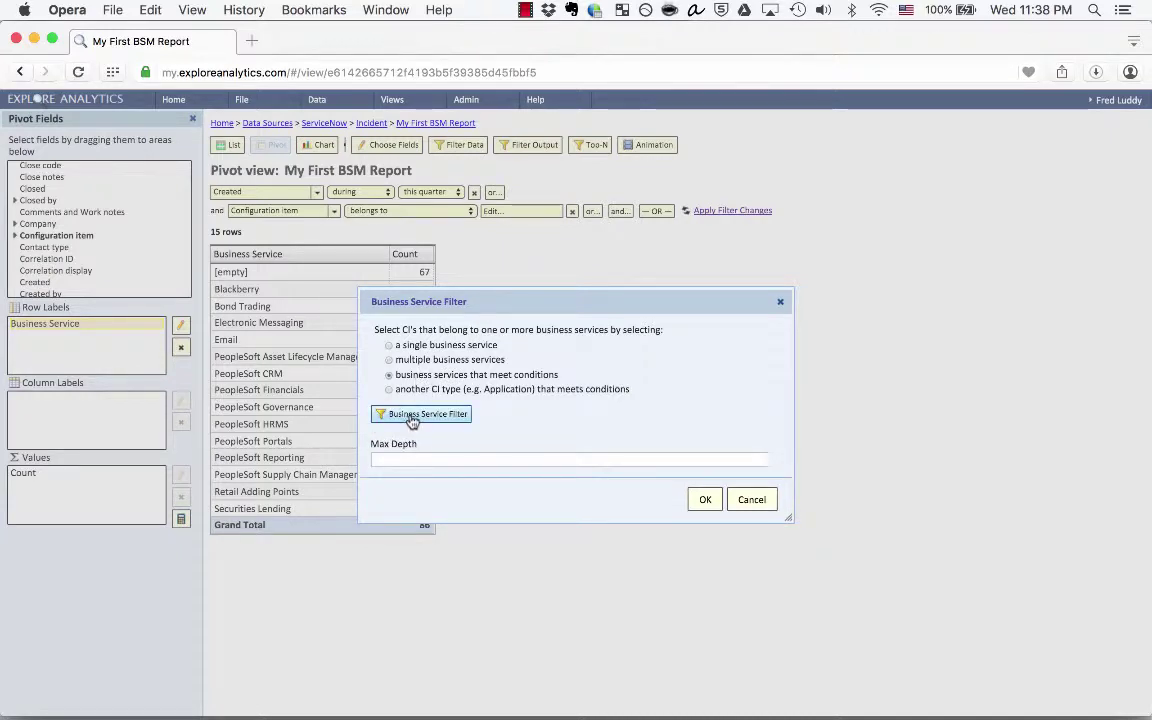
- Add a Business criticality condition to the Configuration item's business service filter and apply it to the pivot
left_click(411, 416)
left_click(436, 439)
scroll(442, 490, "down", 3)
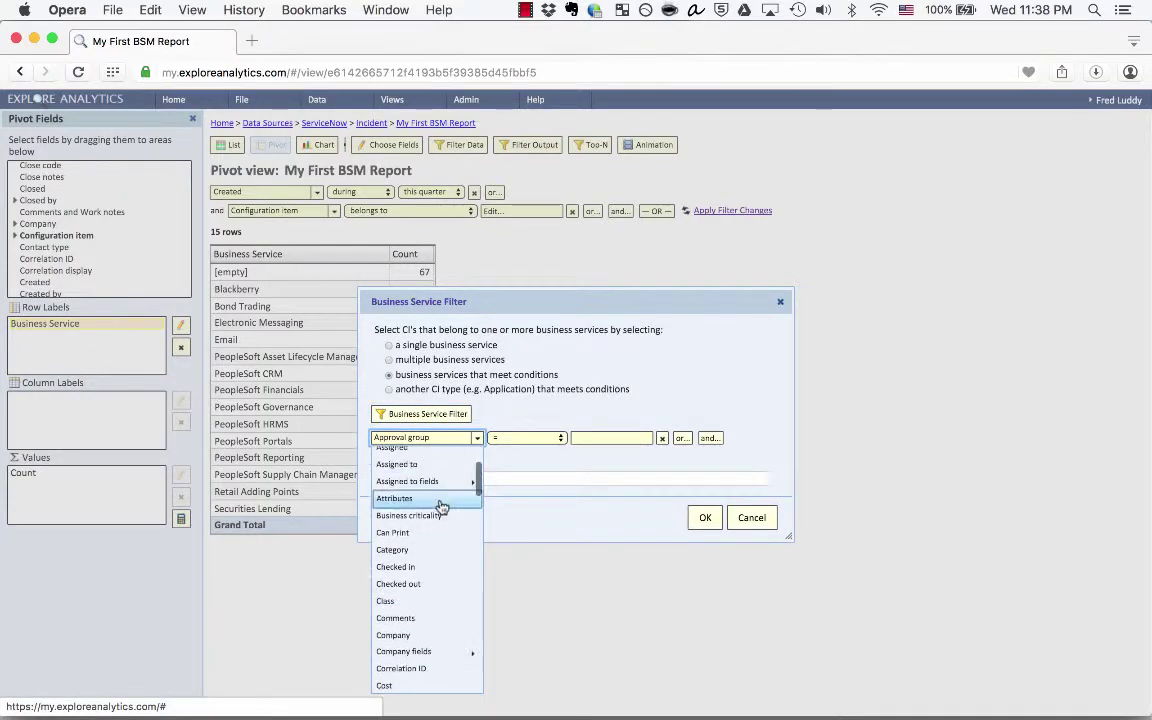
left_click(437, 522)
left_click(705, 529)
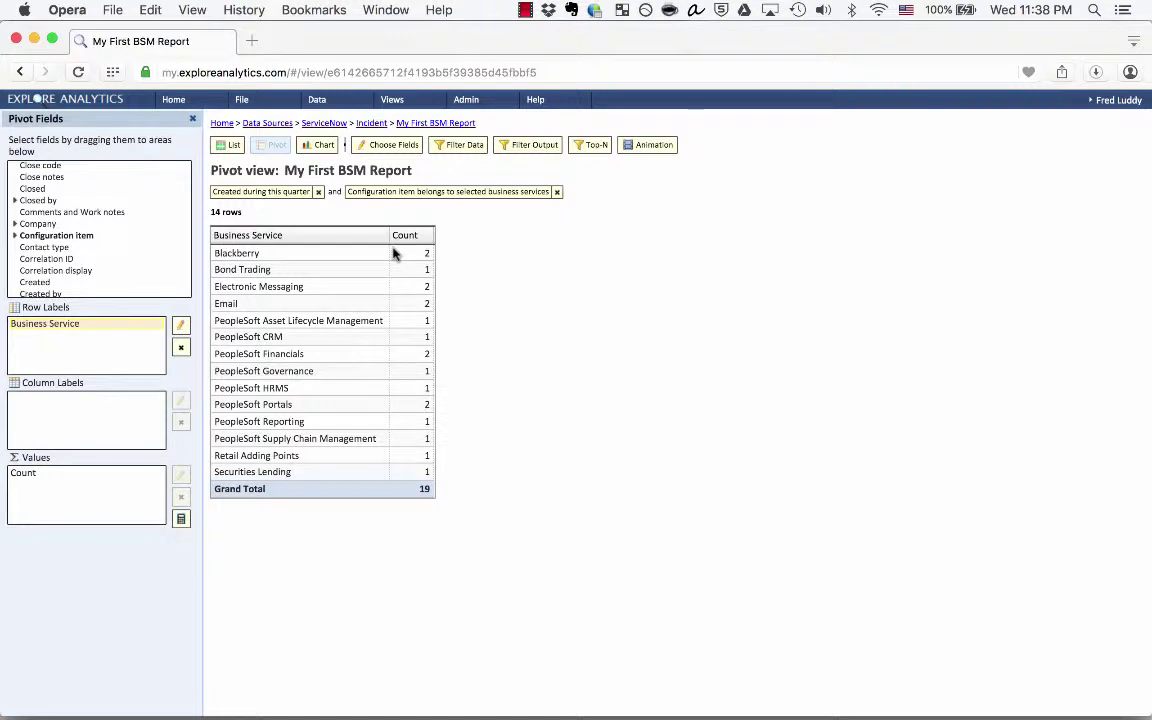
- Switch the Configuration item condition from "belongs to" back to "belongs to any business service" and apply the filter
left_click(449, 196)
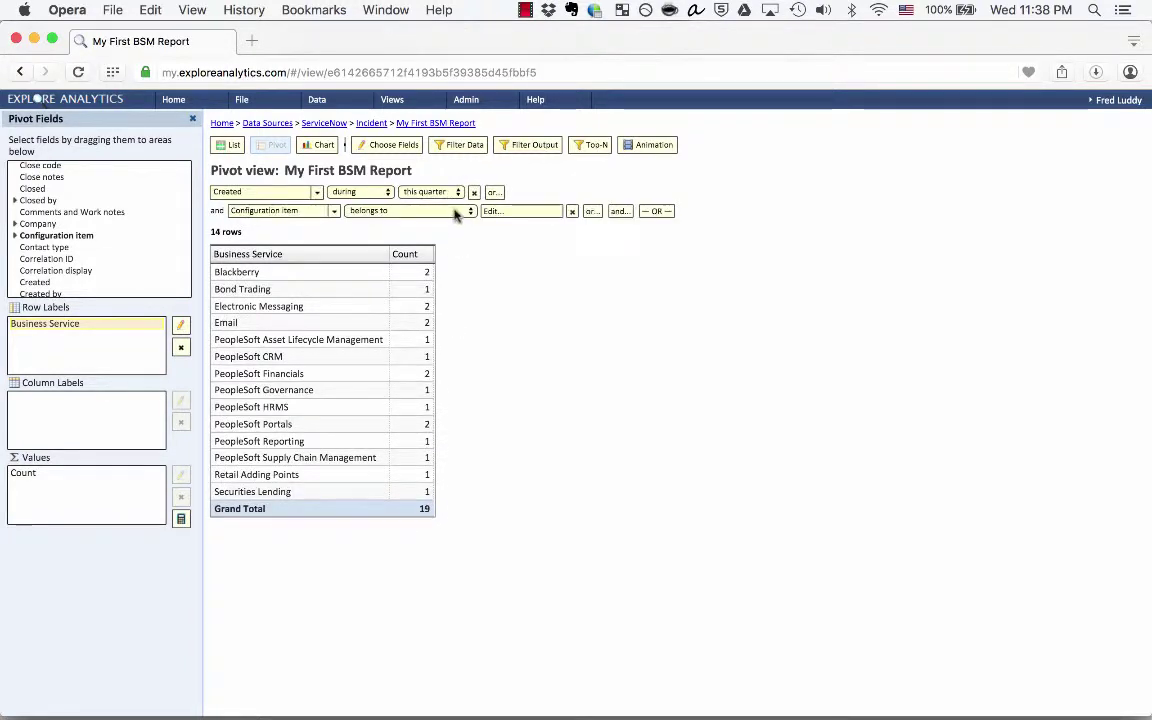
left_click(465, 211)
left_click(459, 221)
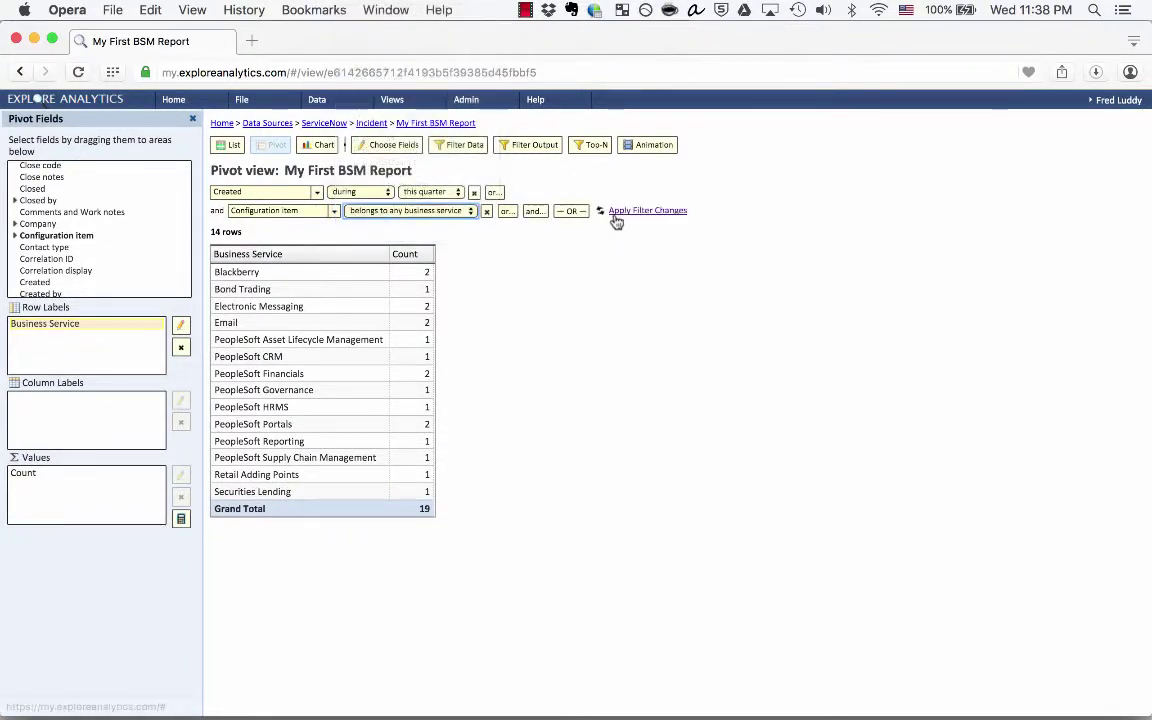
left_click(622, 212)
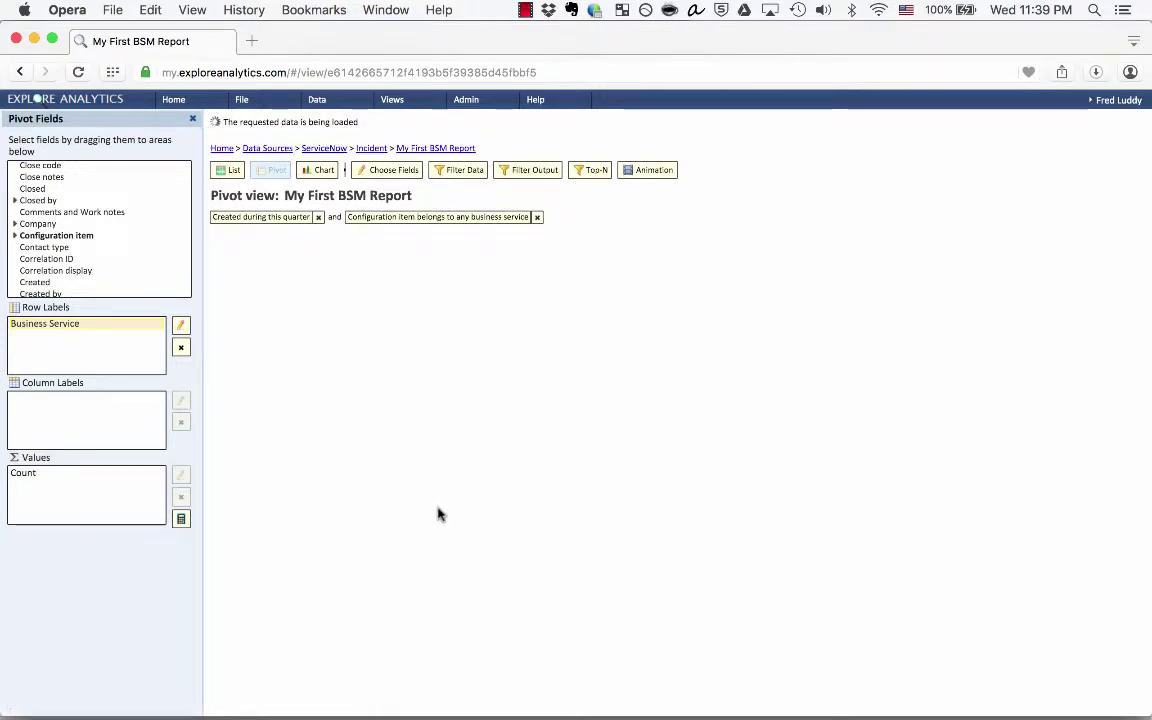
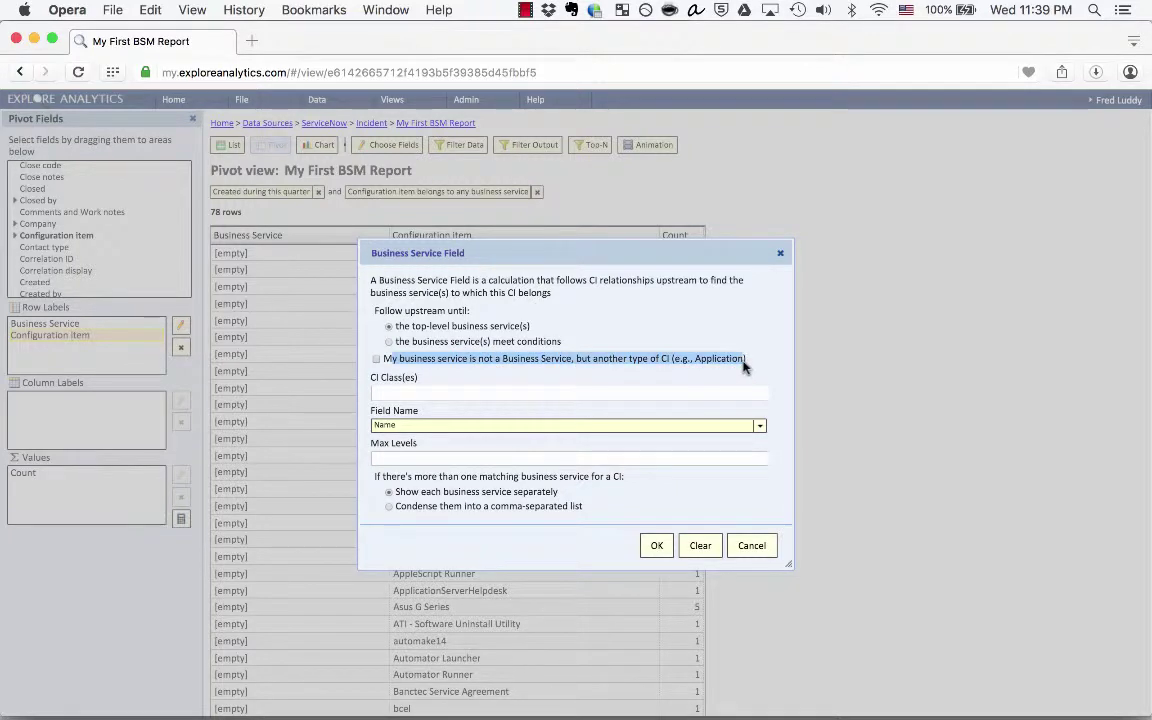
- Turn the Configuration item row label into a business service field with CI type Application, labelled "Application"
left_click(376, 359)
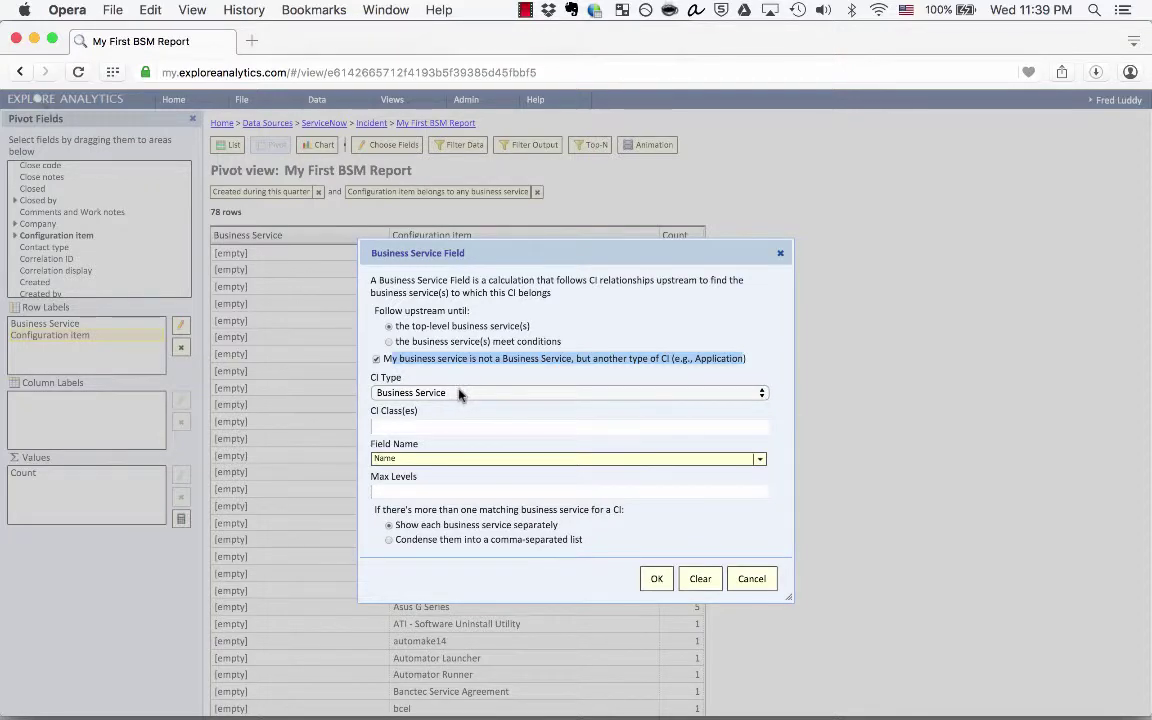
left_click(459, 393)
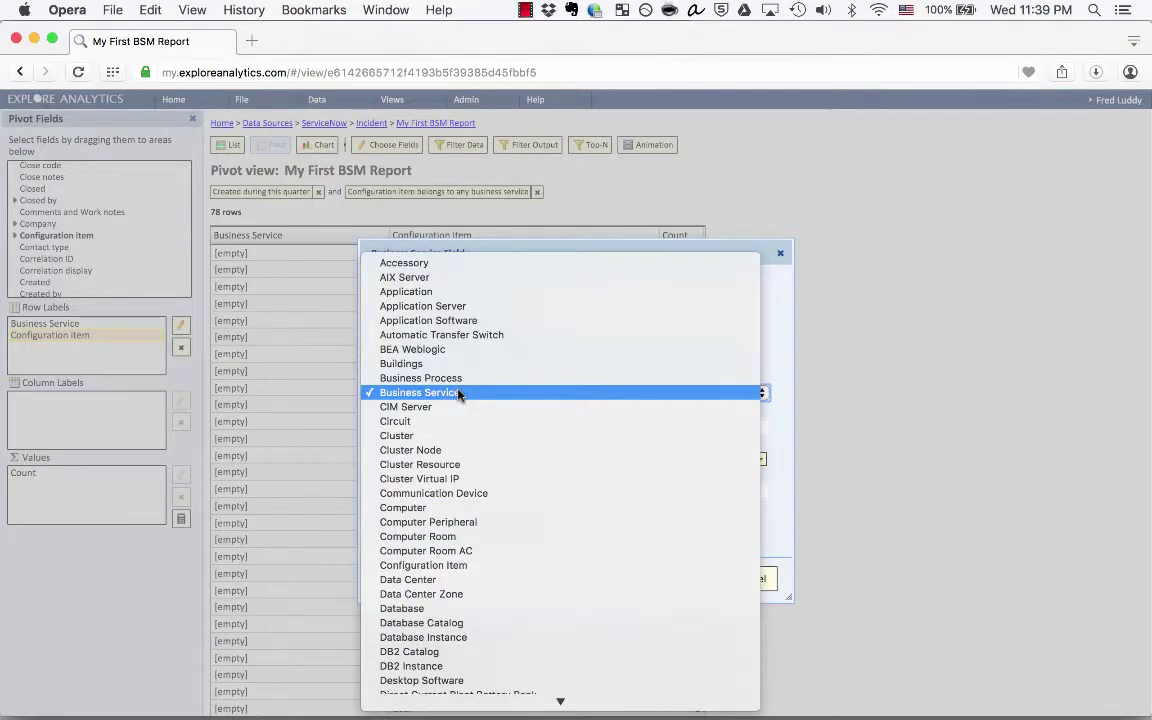
left_click(472, 292)
left_click(655, 578)
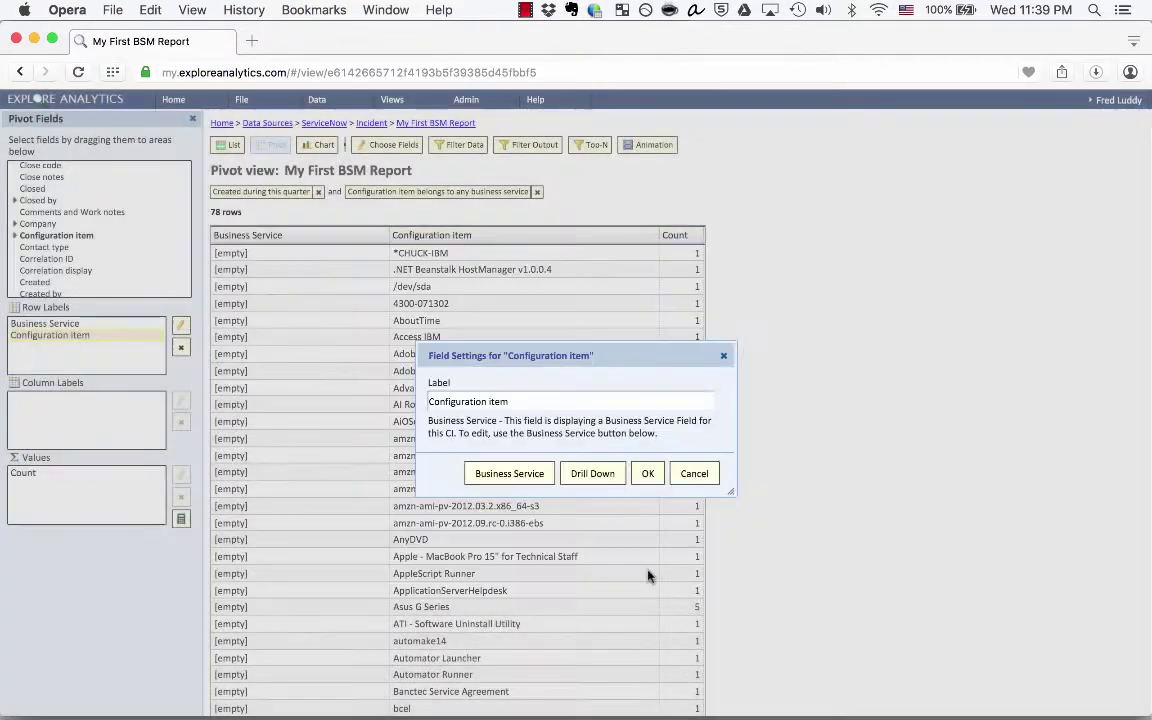
triple_click(568, 400)
type("A")
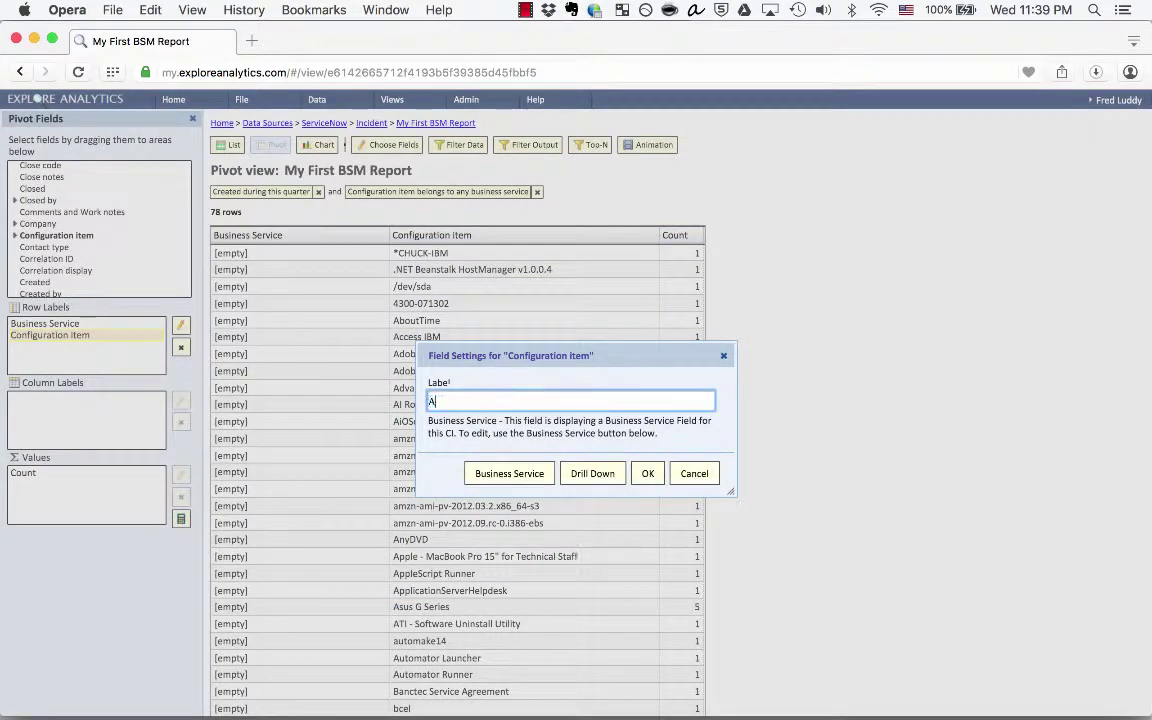
type("pplication")
left_click(646, 472)
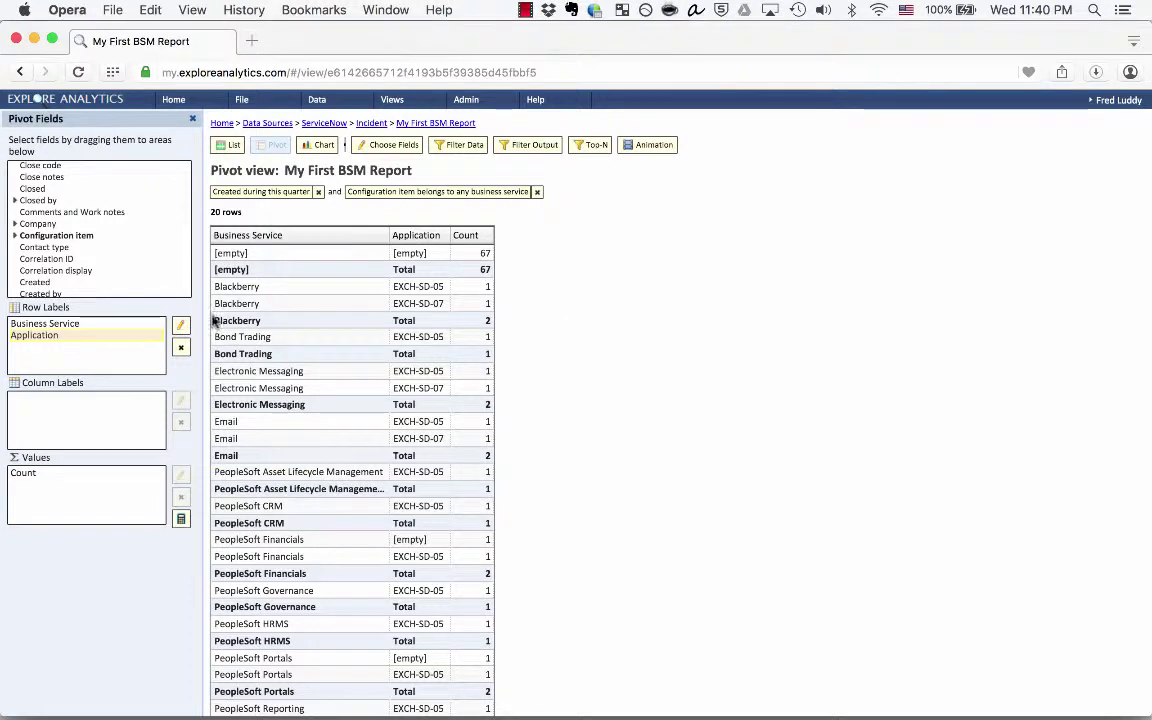
- Remove the Application field from the pivot's row labels
left_click(181, 348)
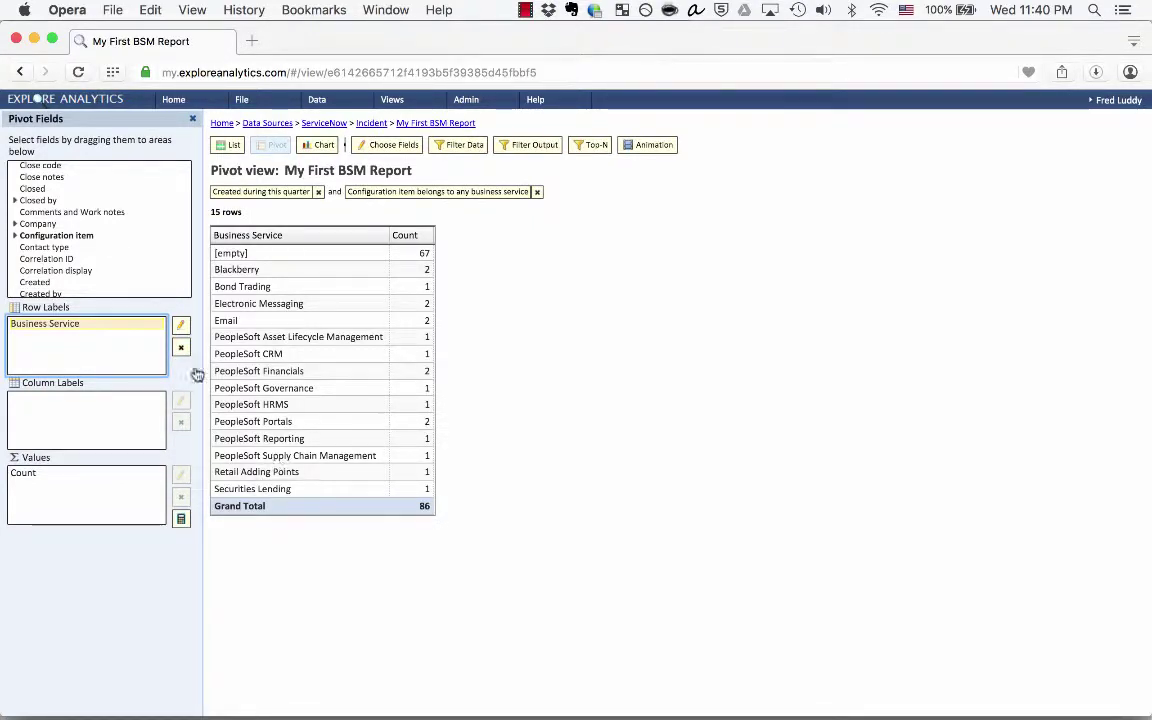
- Remove the Business criticality = Critical Service condition from the Business Service row label's business service field
left_click(177, 325)
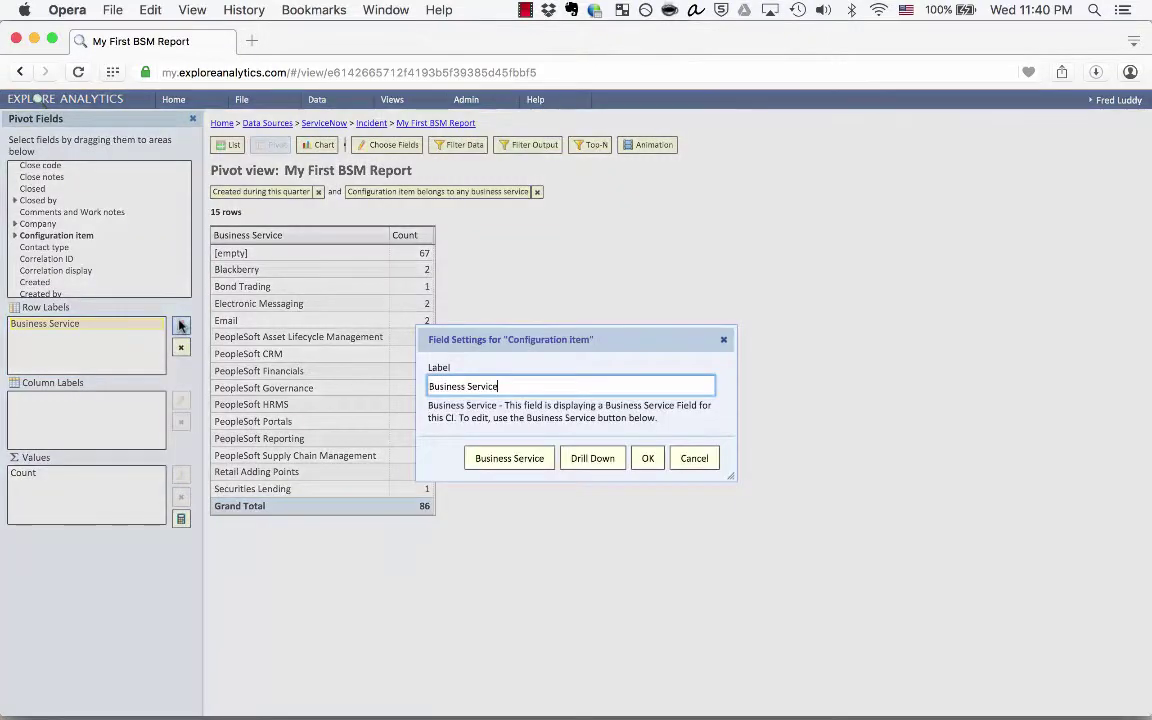
left_click(503, 459)
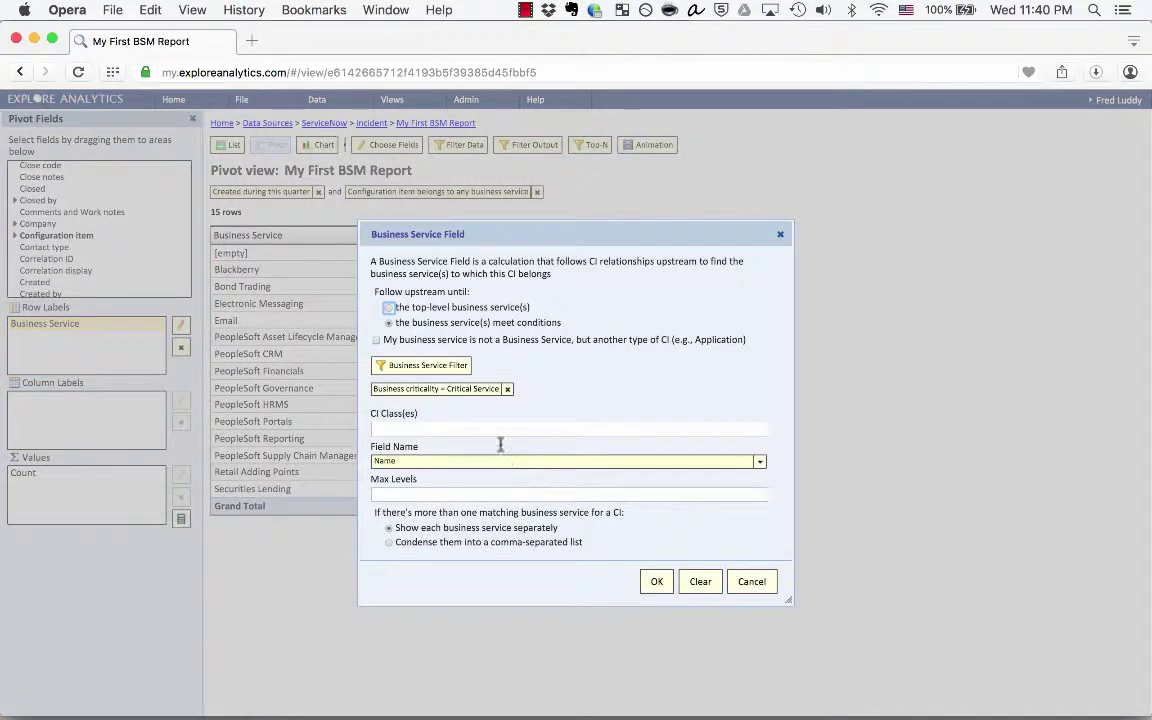
left_click(507, 389)
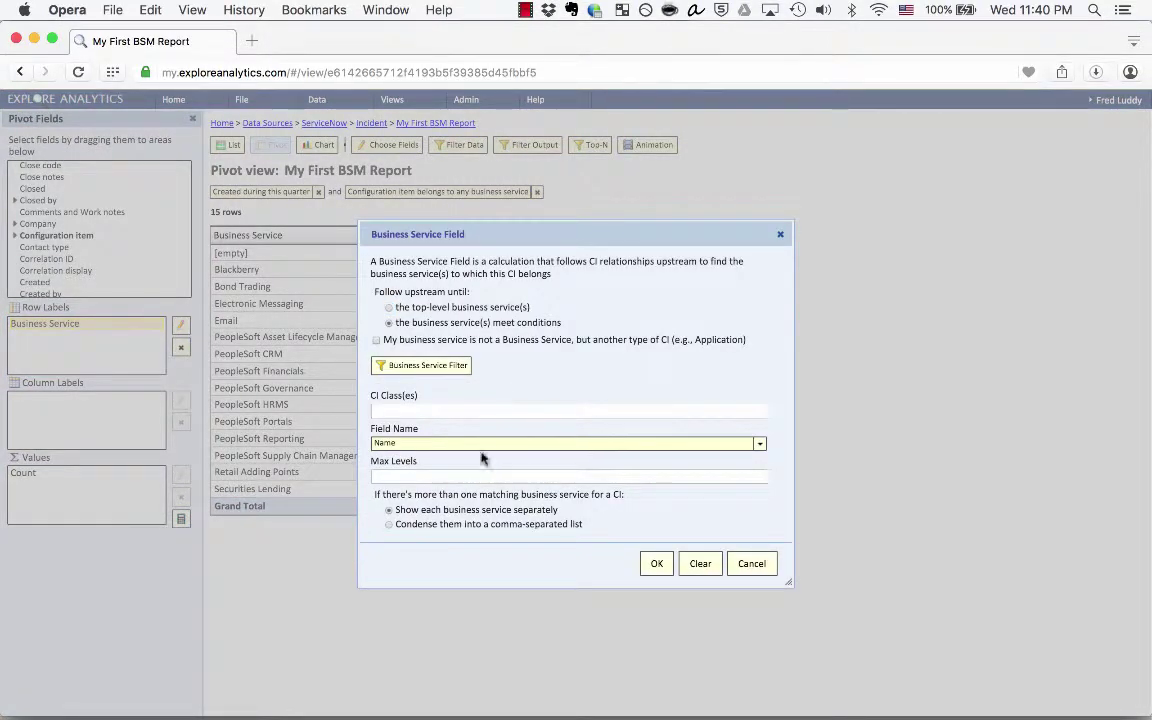
- Make the Business Service row label display the Business criticality field and apply the settings to the pivot
left_click(416, 443)
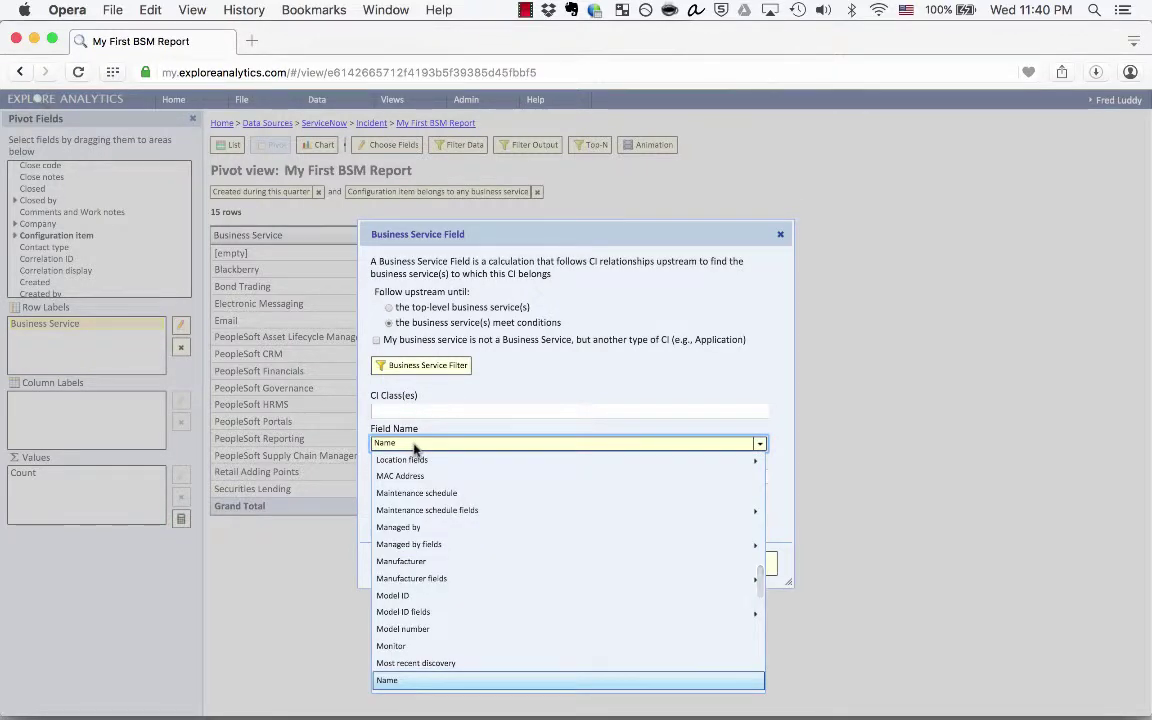
scroll(427, 462, "down", 5)
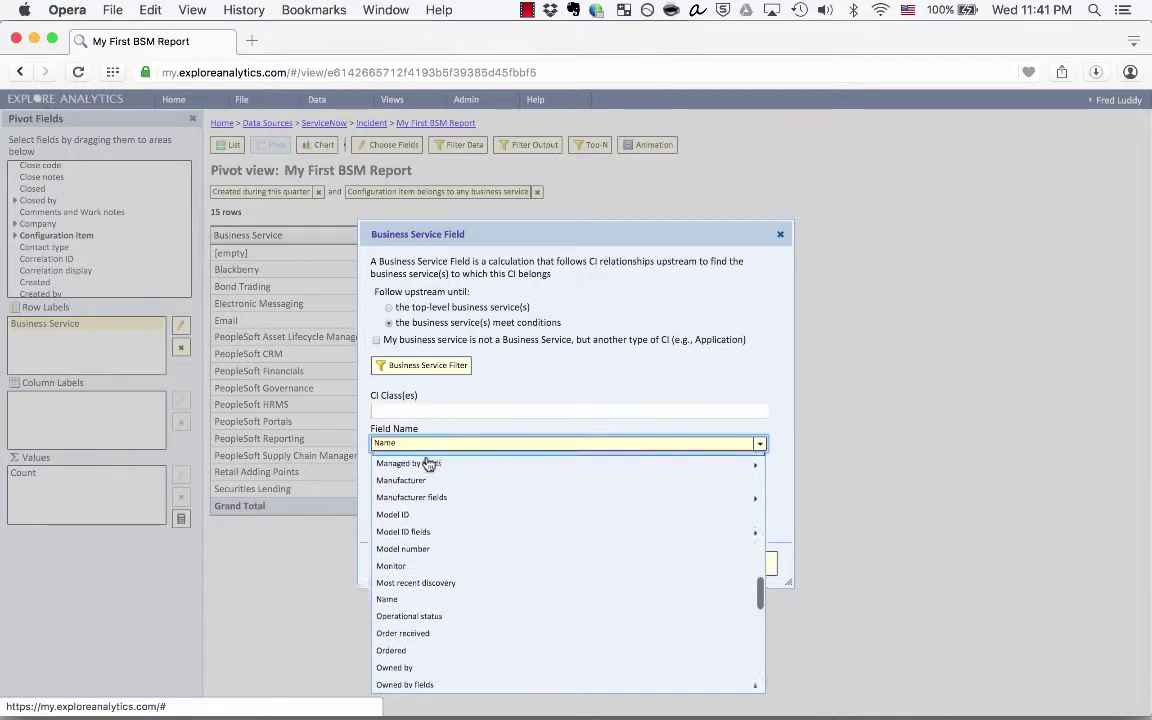
scroll(428, 463, "down", 2)
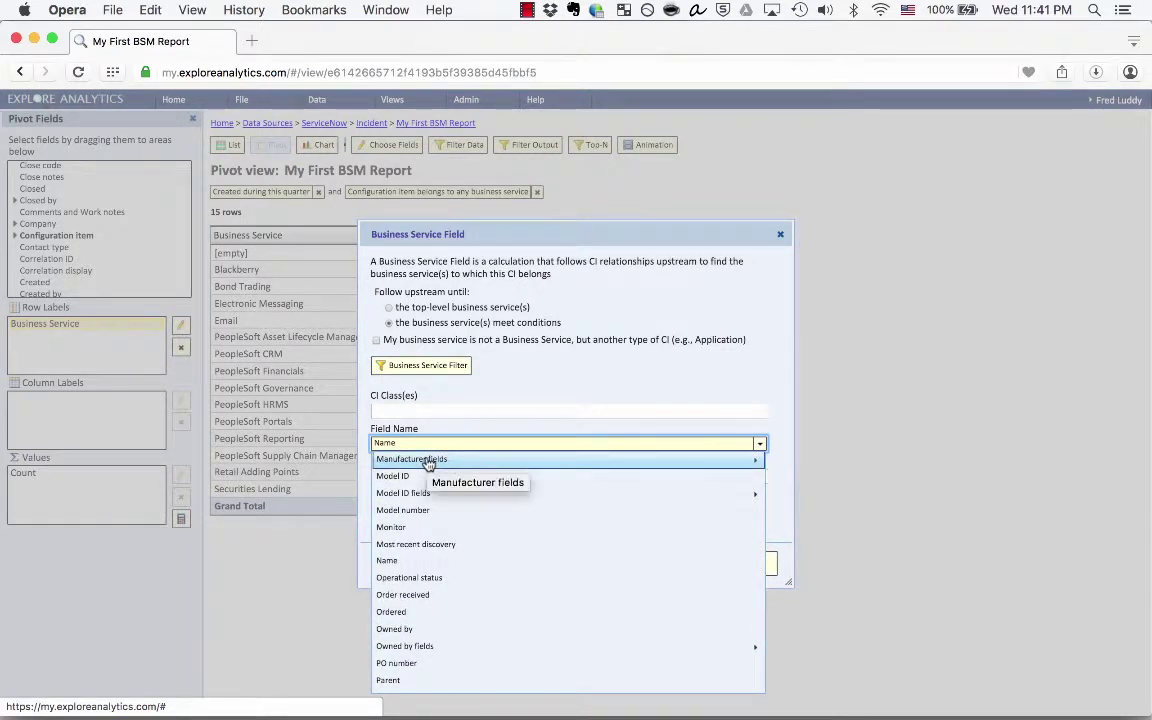
scroll(428, 463, "up", 6)
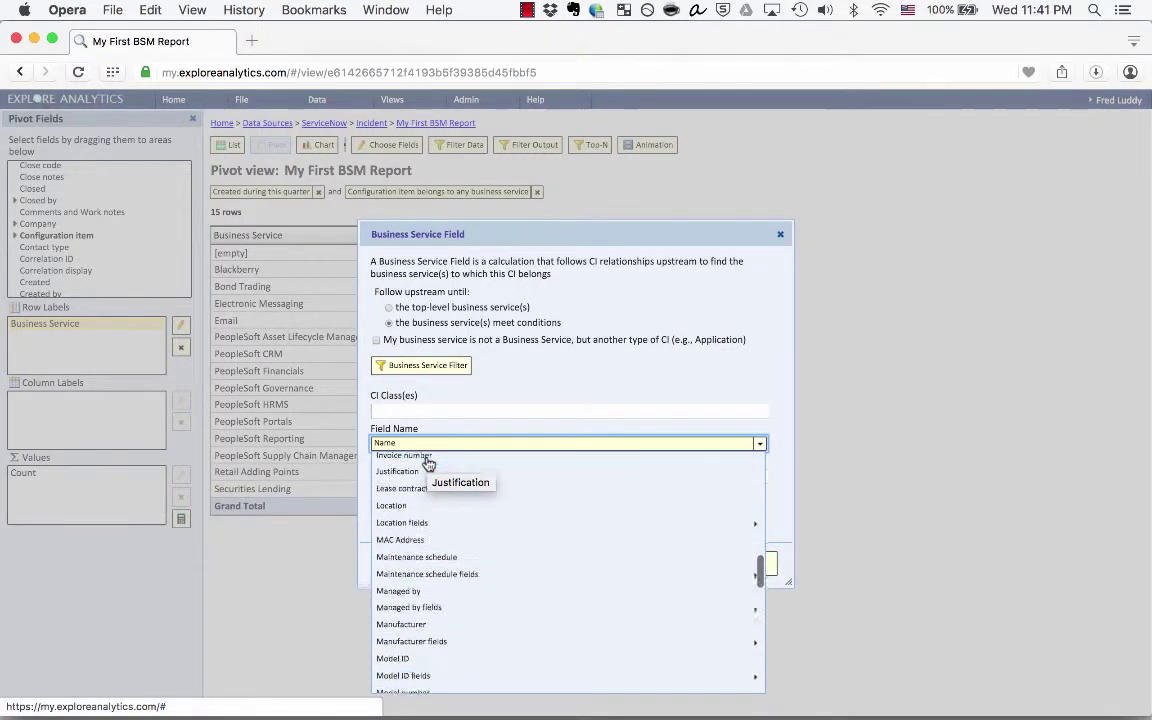
scroll(428, 463, "down", 4)
scroll(428, 463, "up", 12)
scroll(428, 463, "up", 10)
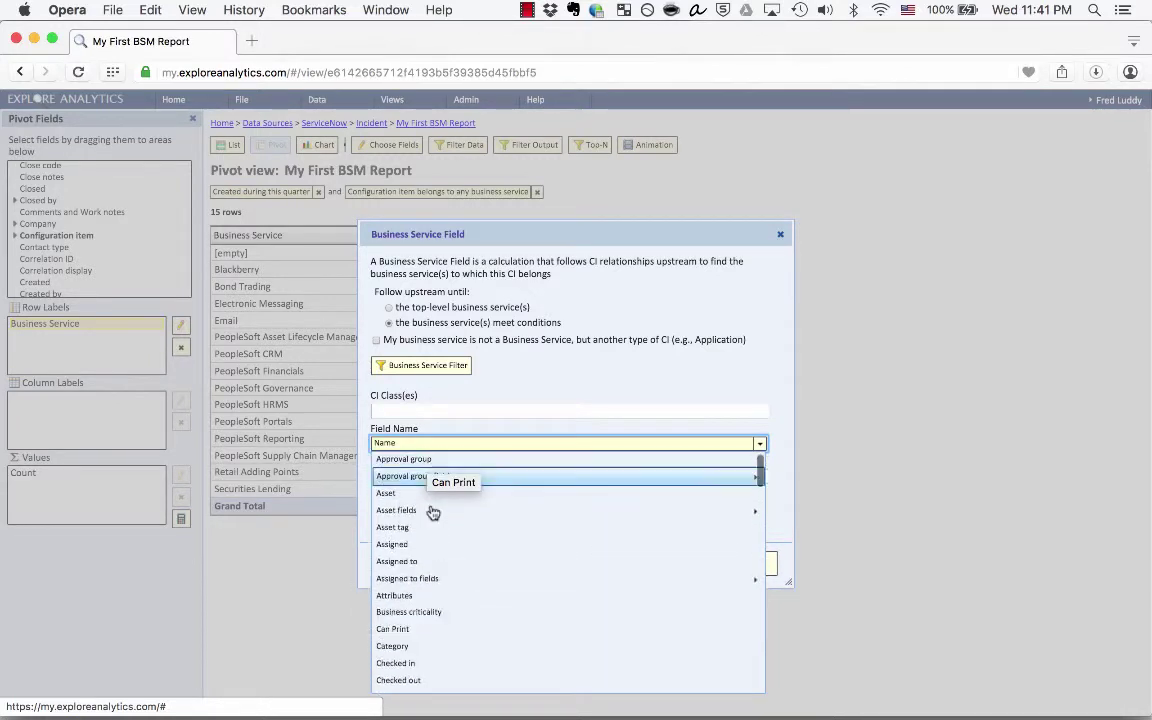
left_click(435, 611)
left_click(650, 568)
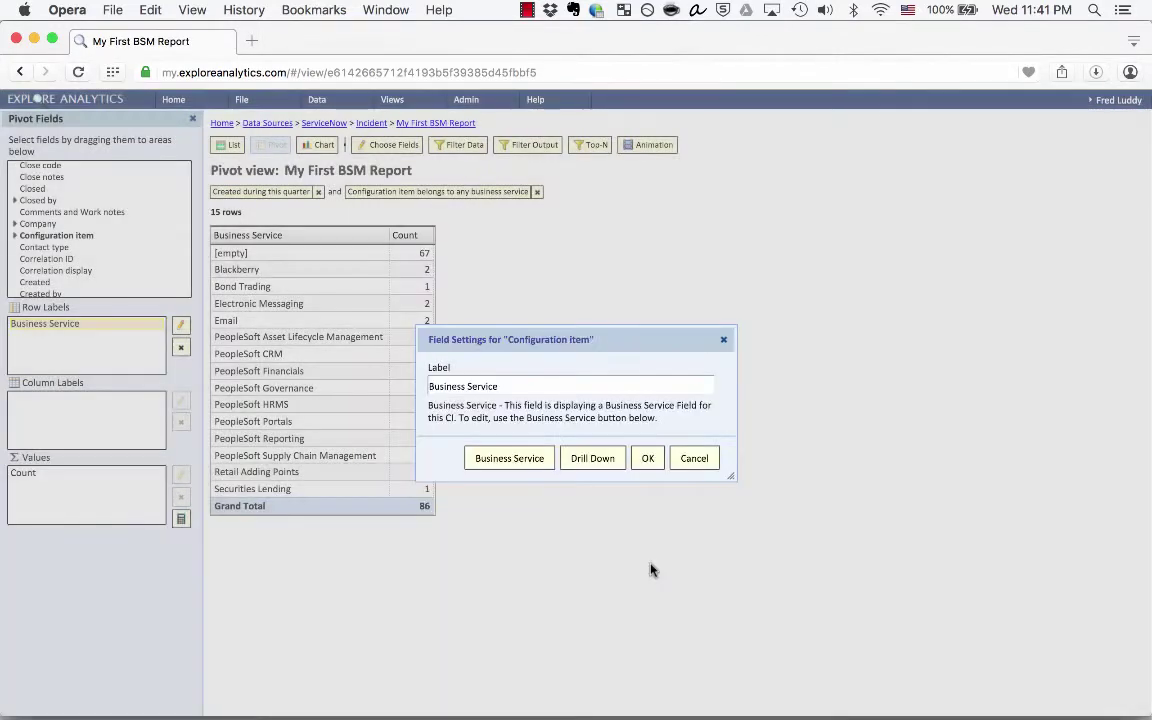
left_click(647, 459)
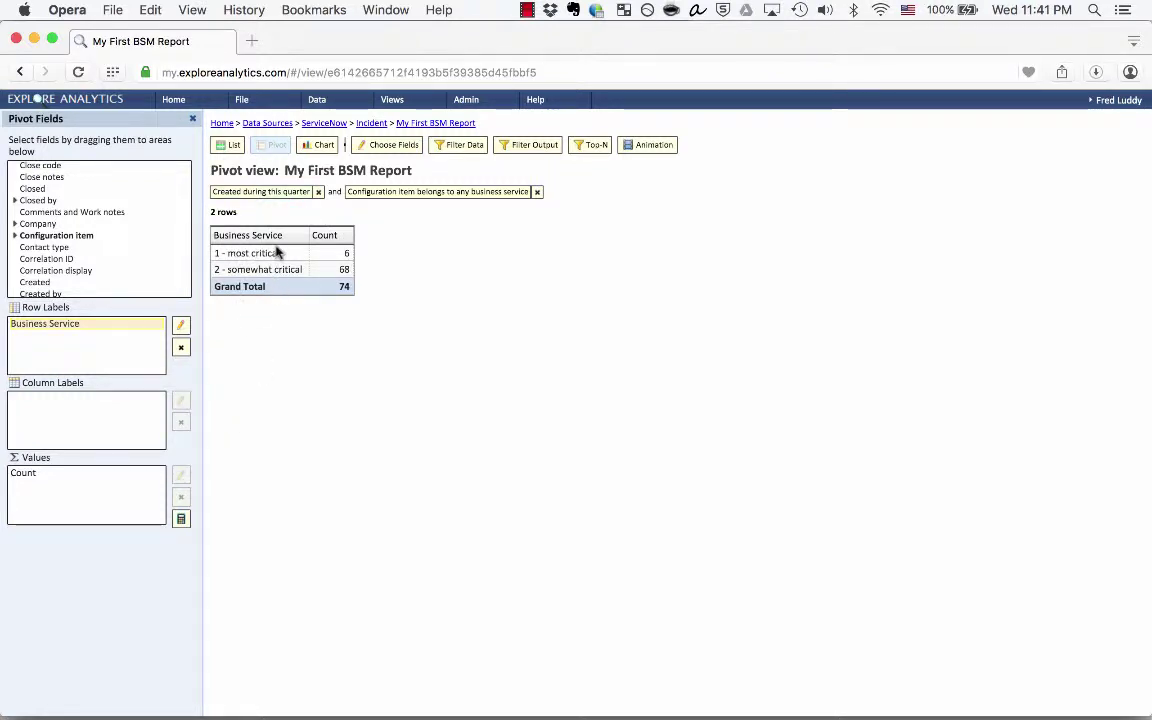
- Drill through to the incident details behind the "1 - most critical" count and check their Business Service values
left_click(340, 256)
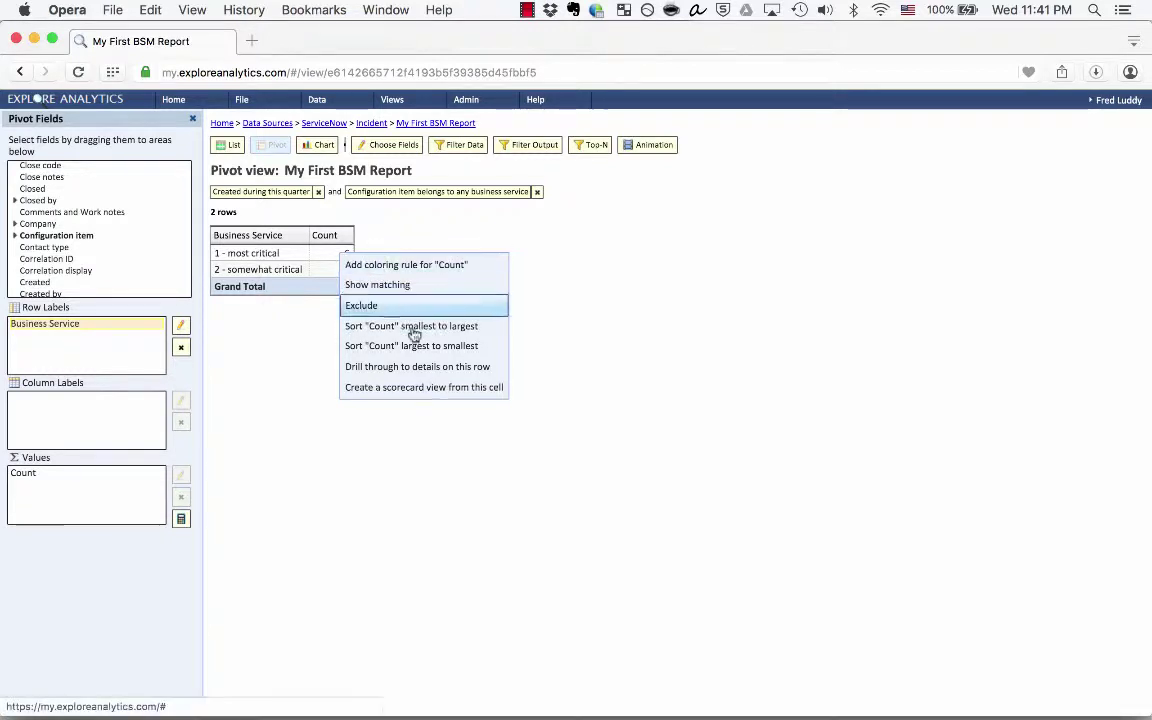
left_click(455, 367)
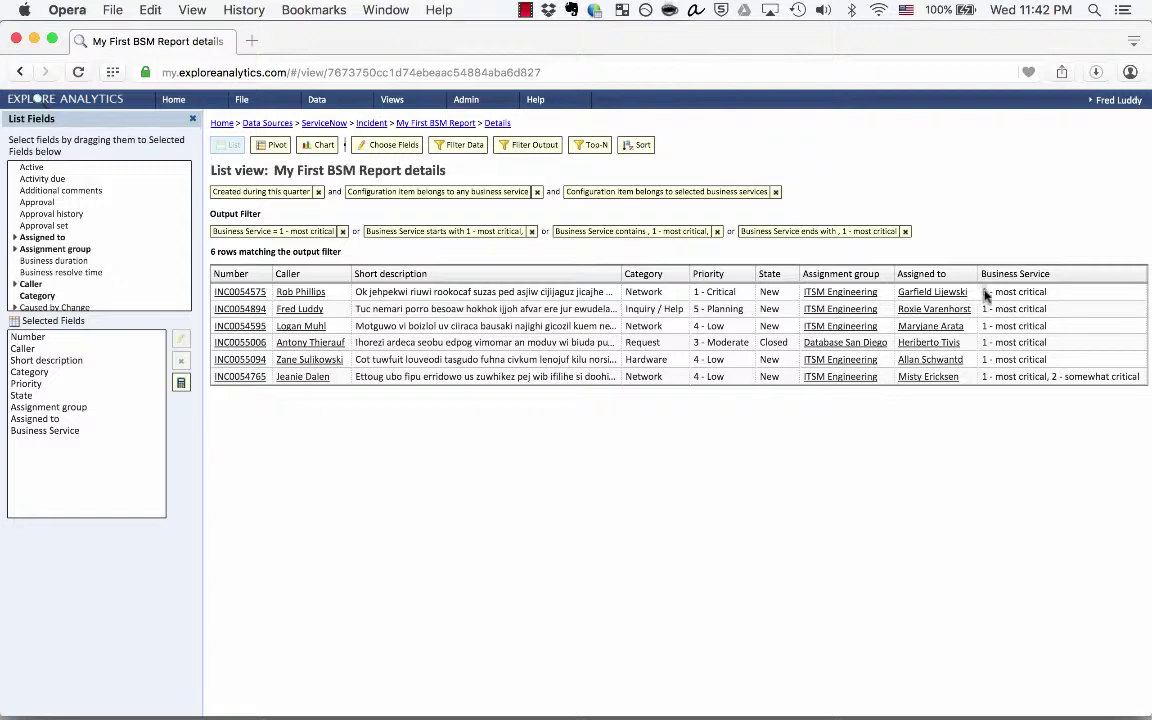
left_click_drag(985, 293, 1041, 293)
left_click_drag(980, 377, 1138, 383)
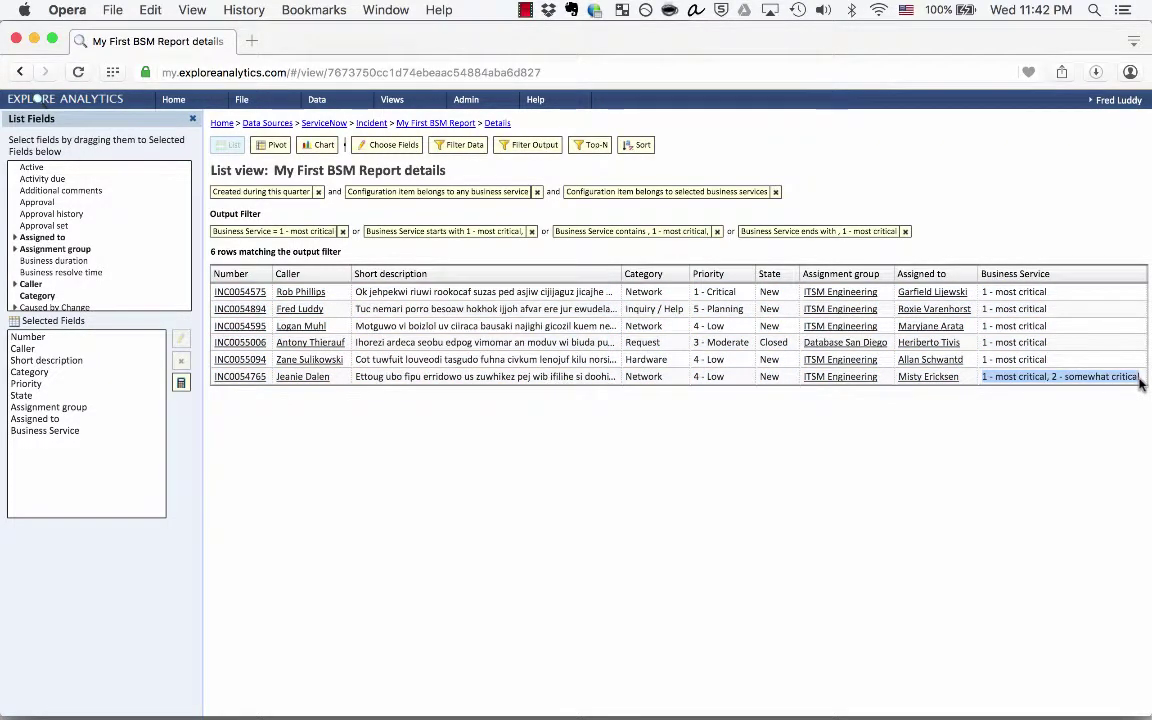
left_click(1006, 365)
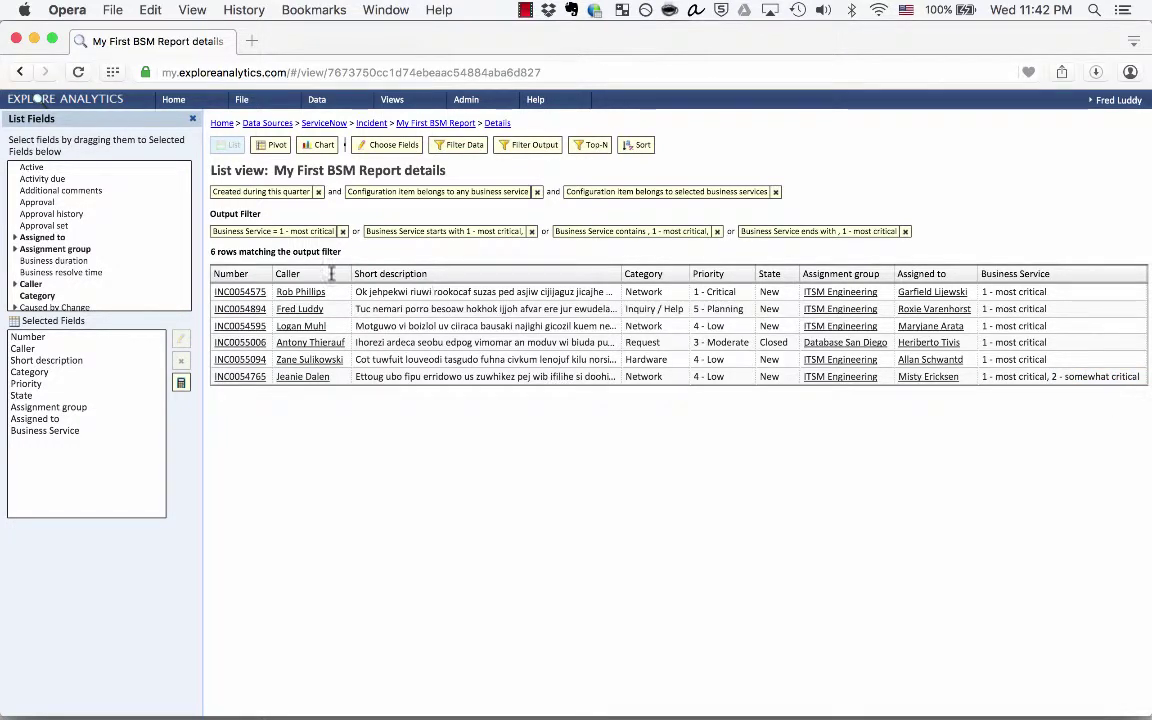
- Add Configuration item to the details list before Business Service and turn it into a business service field that follows up to the top-level services
scroll(45, 232, "down", 5)
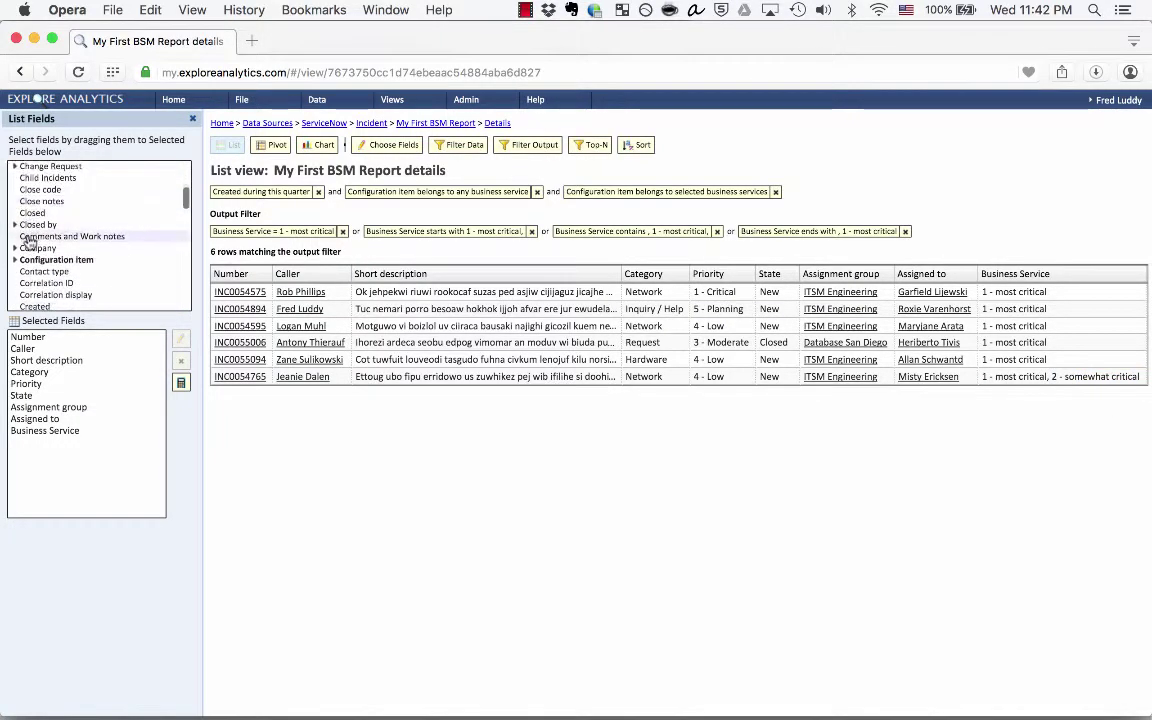
left_click_drag(32, 259, 50, 441)
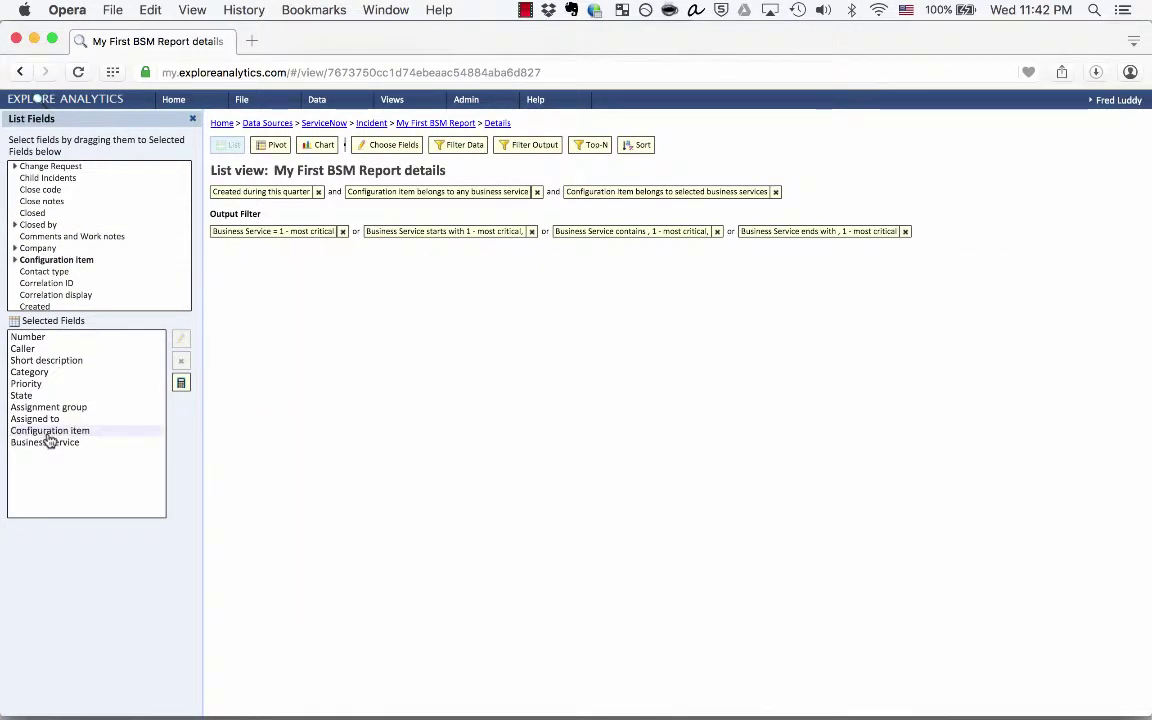
left_click(85, 430)
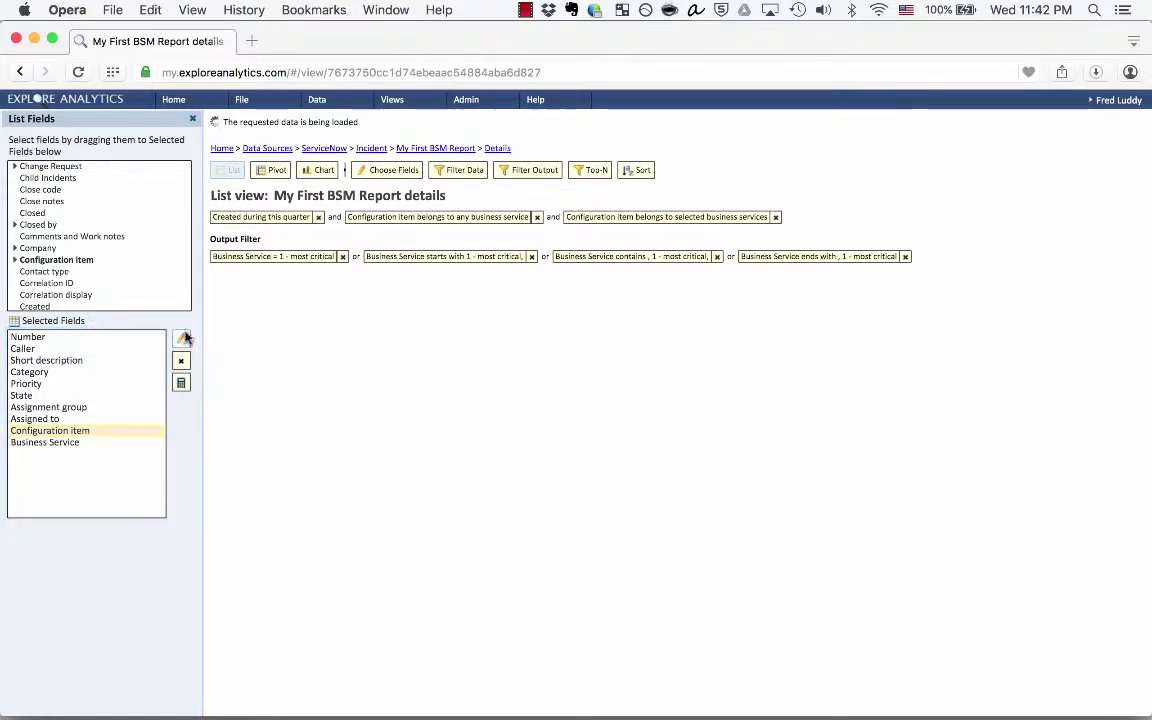
left_click(182, 339)
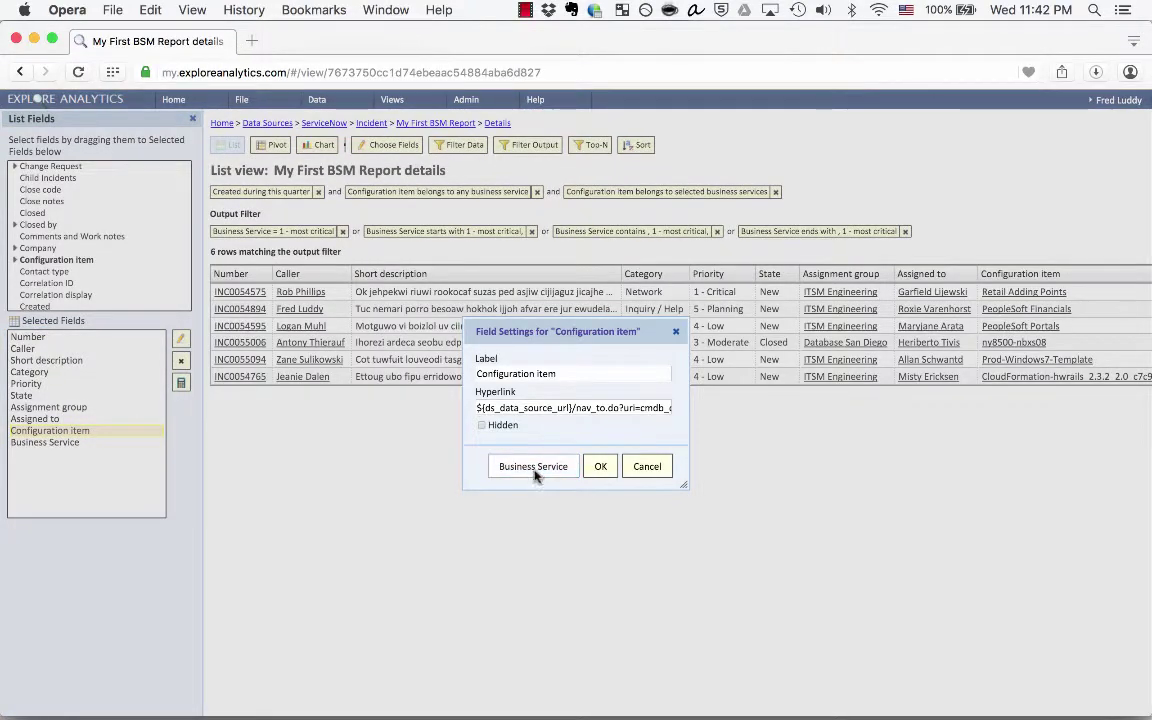
left_click(533, 466)
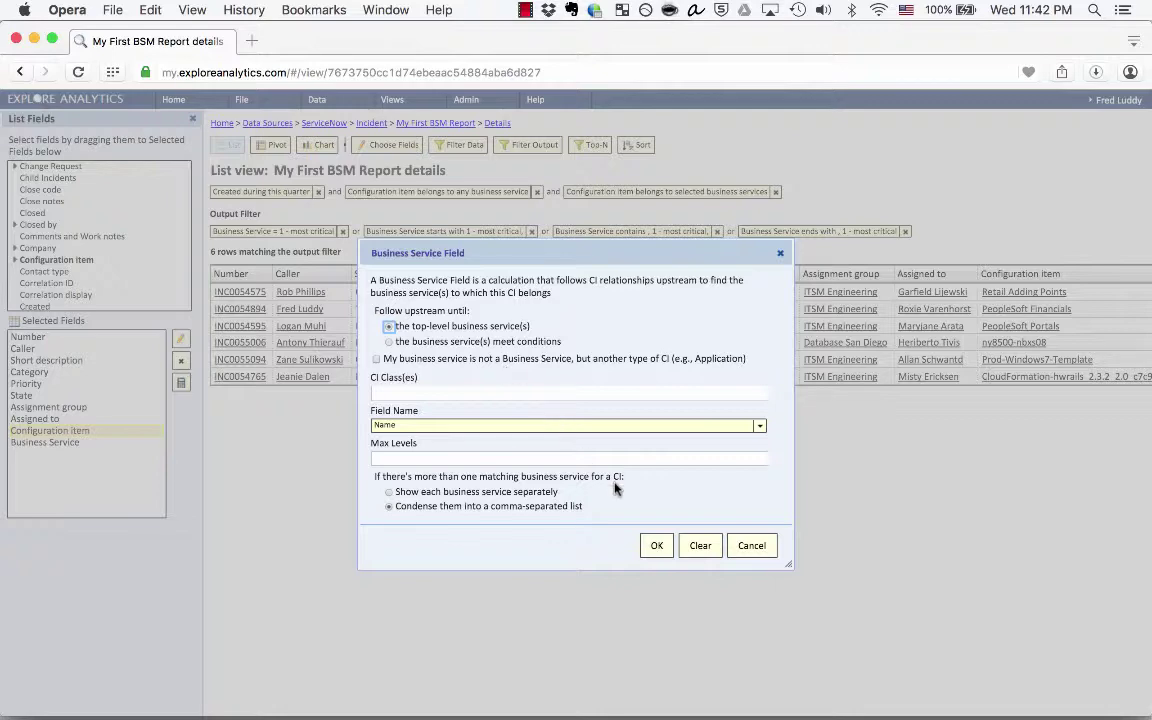
key("Return")
key("Return")
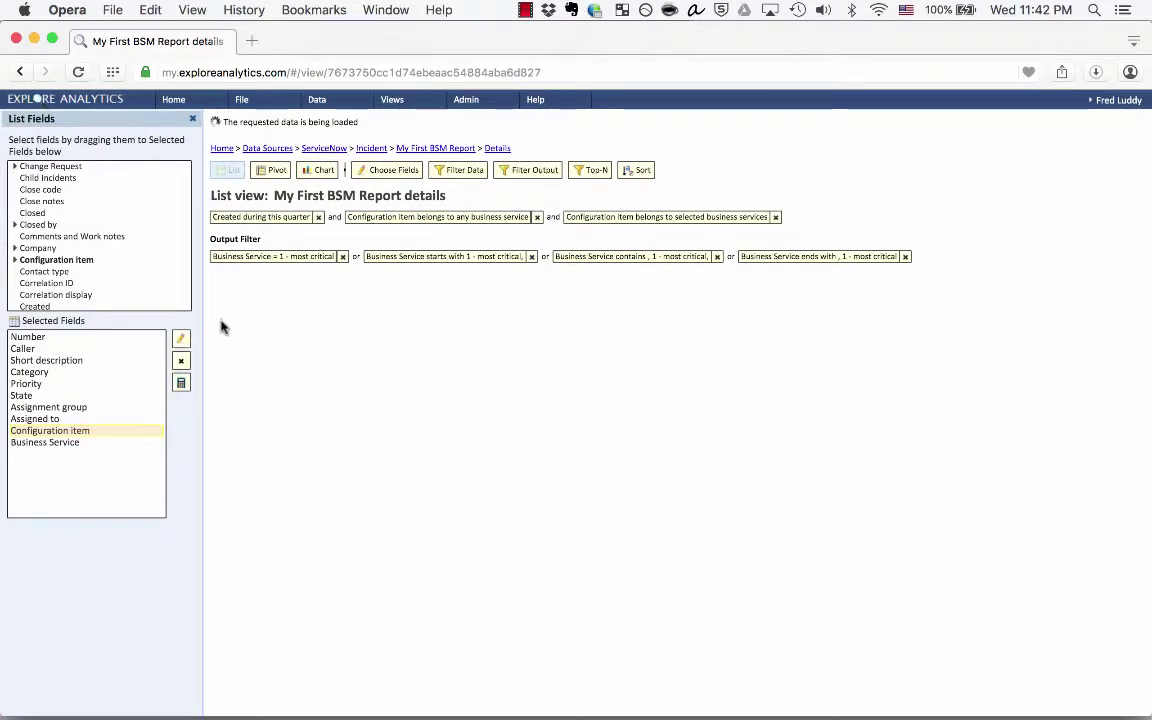
- Set the Configuration item column to show each matching business service separately and apply it to the details list
scroll(267, 357, "right", 5)
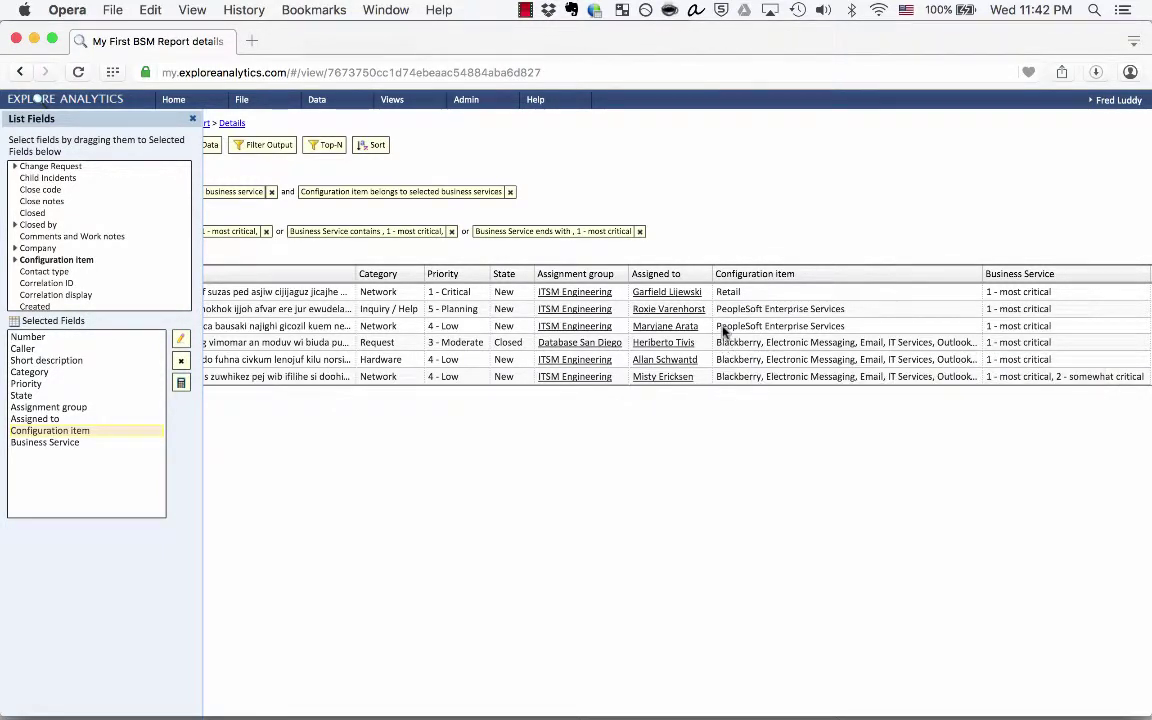
scroll(724, 332, "left", 5)
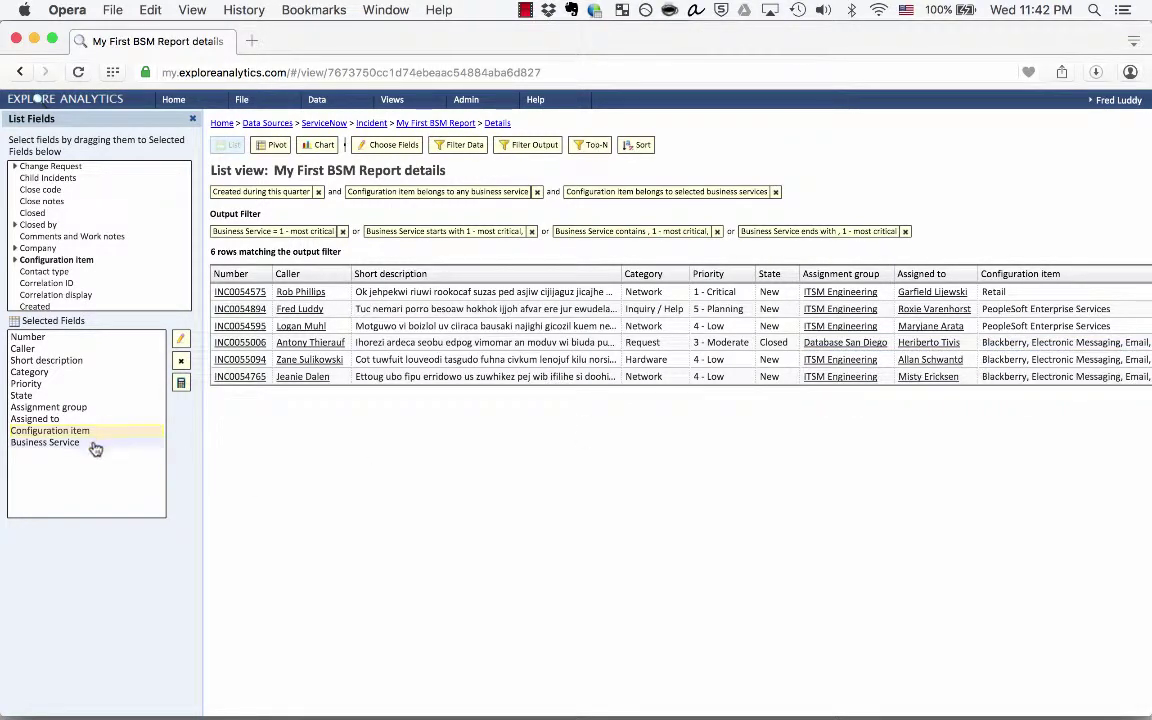
left_click(180, 339)
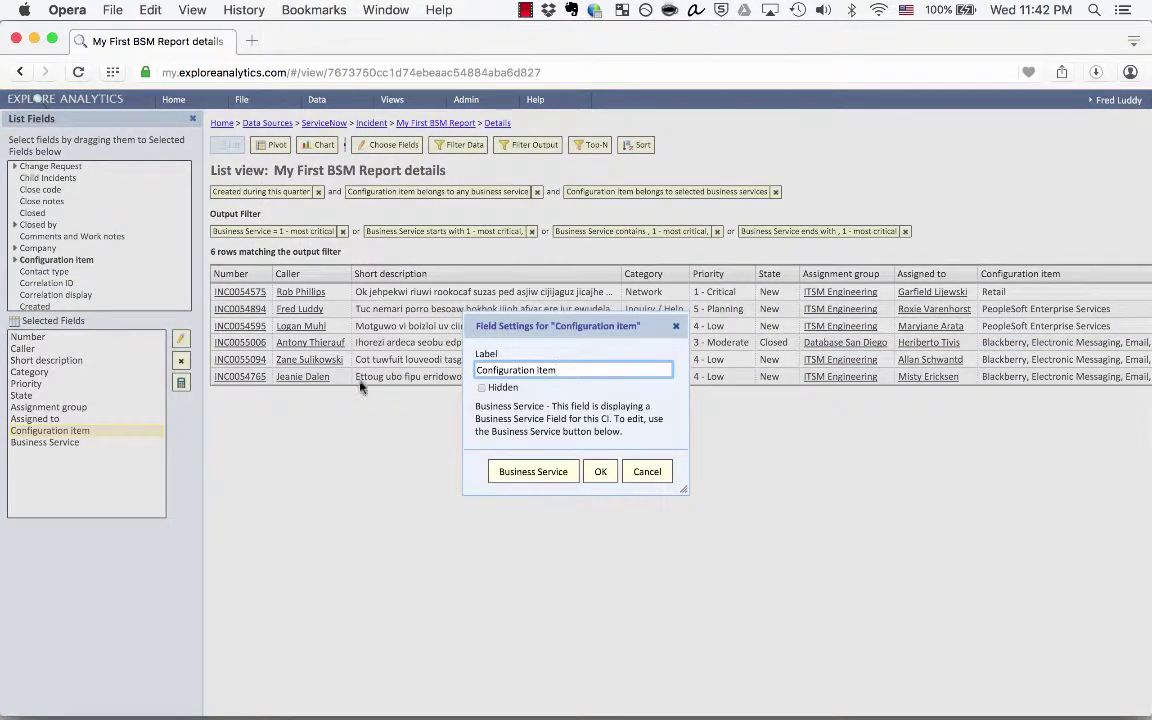
left_click(566, 476)
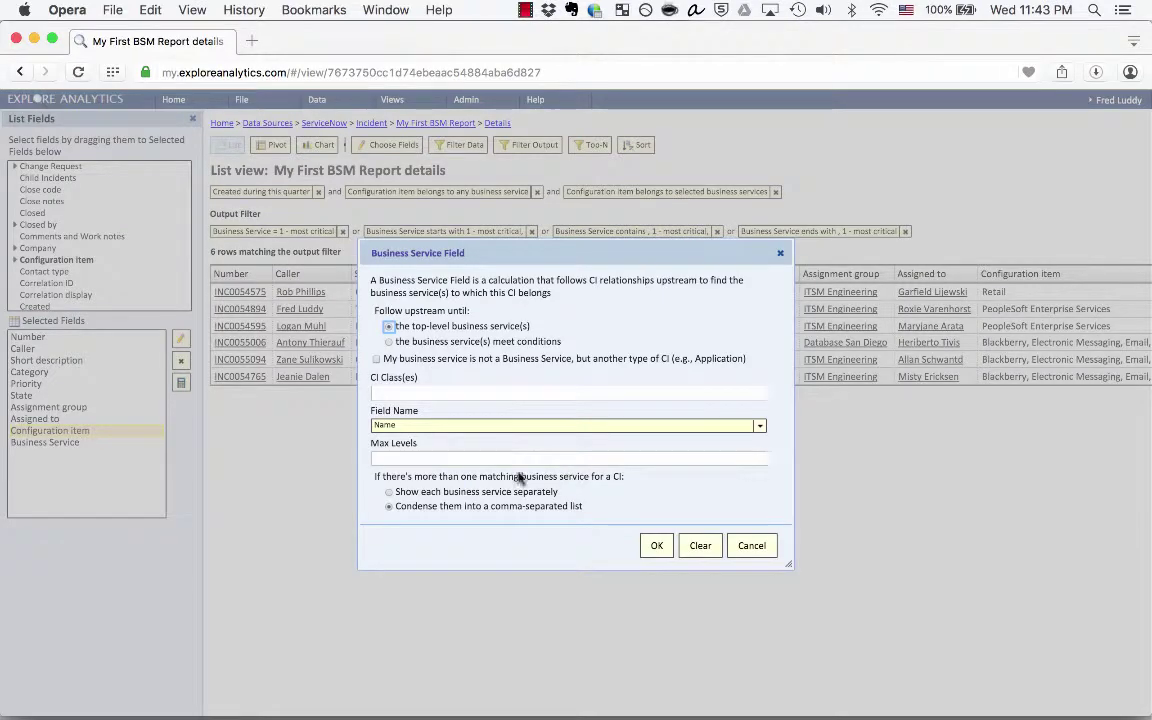
left_click_drag(342, 476, 588, 509)
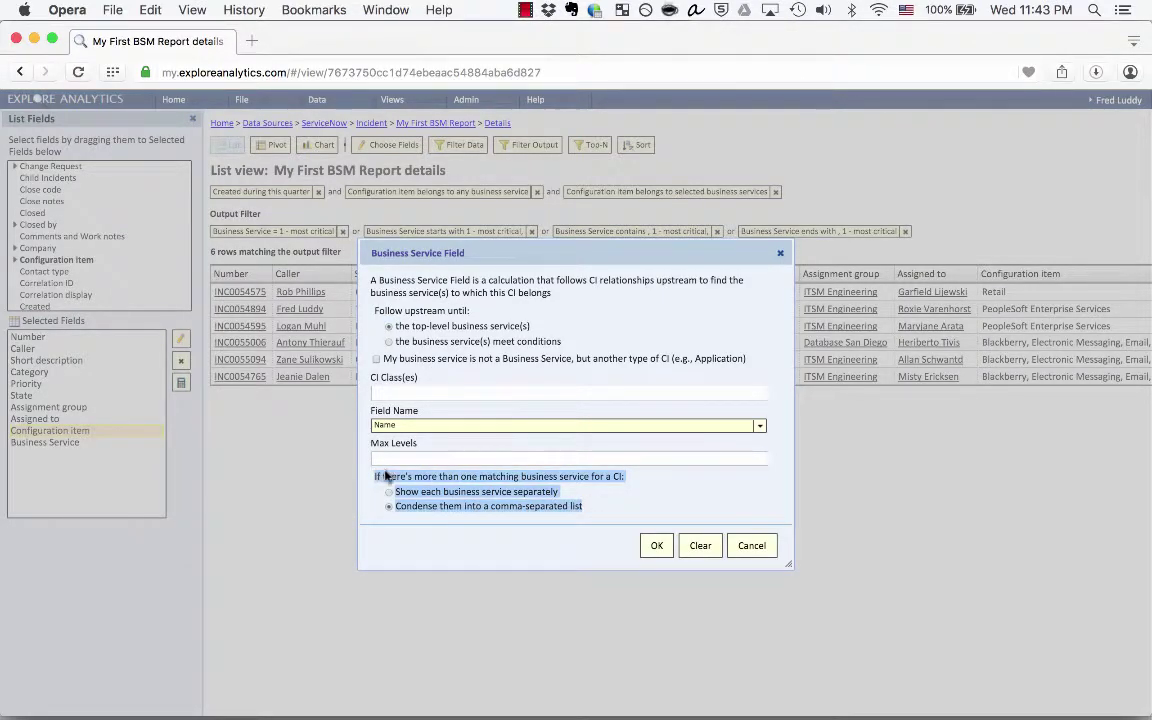
left_click(492, 484)
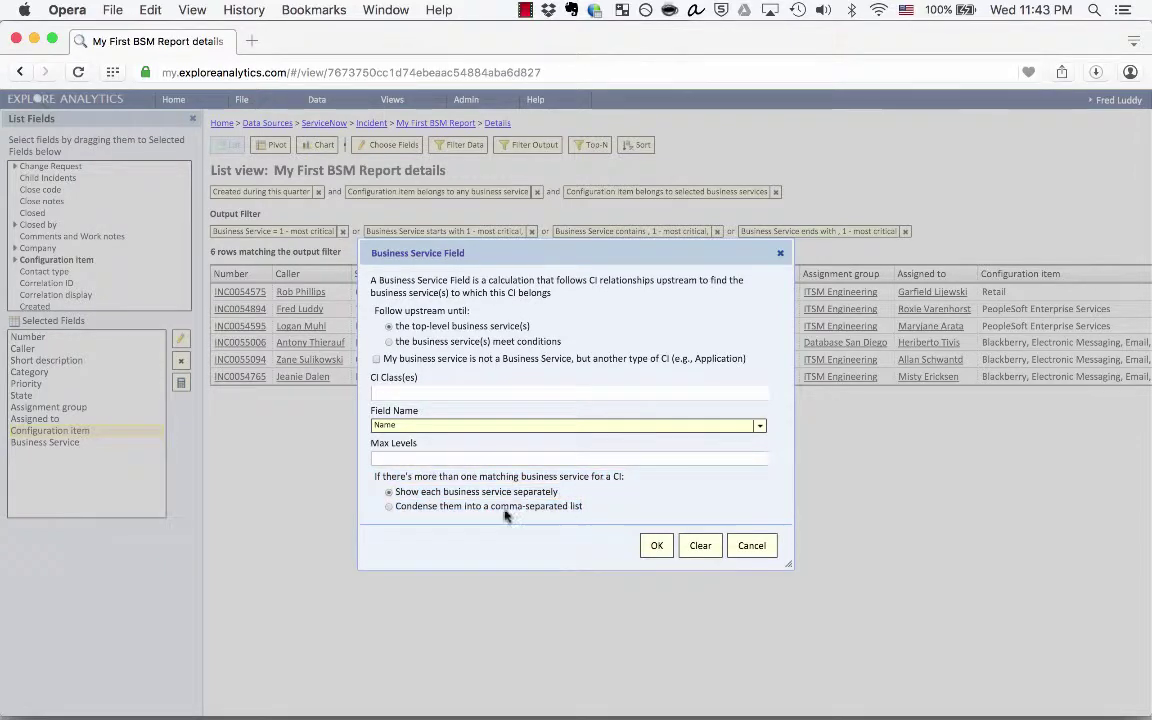
left_click(400, 493)
left_click_drag(400, 493, 560, 494)
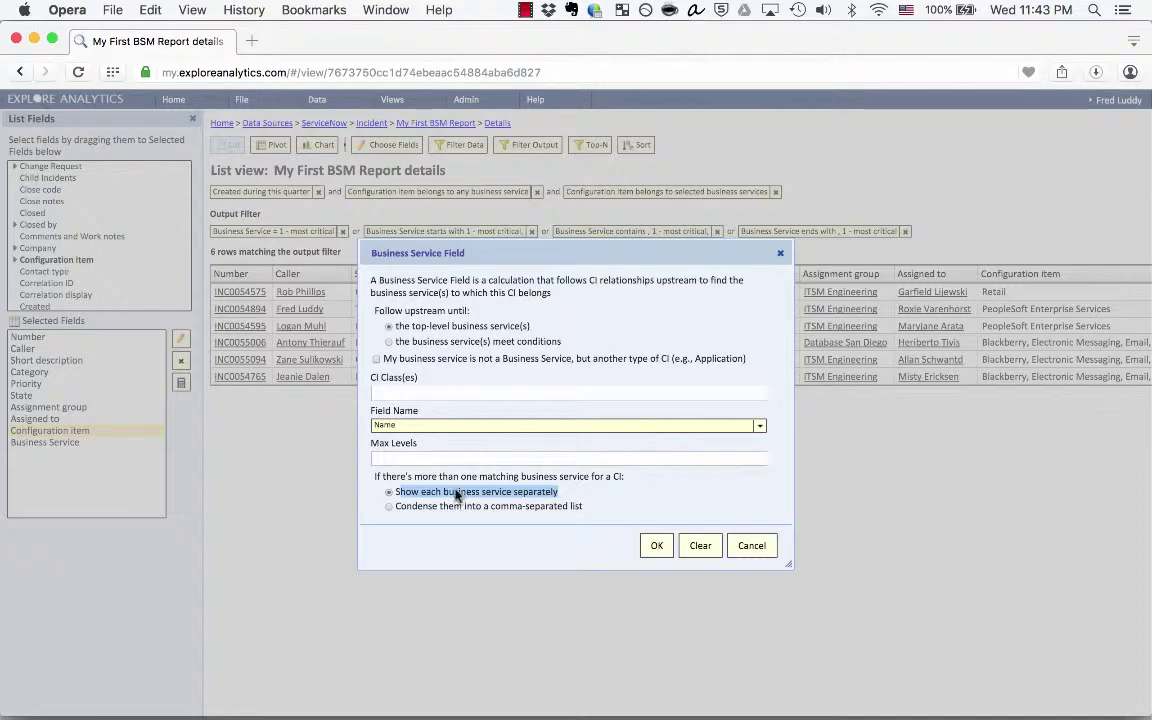
left_click(508, 510)
left_click(658, 546)
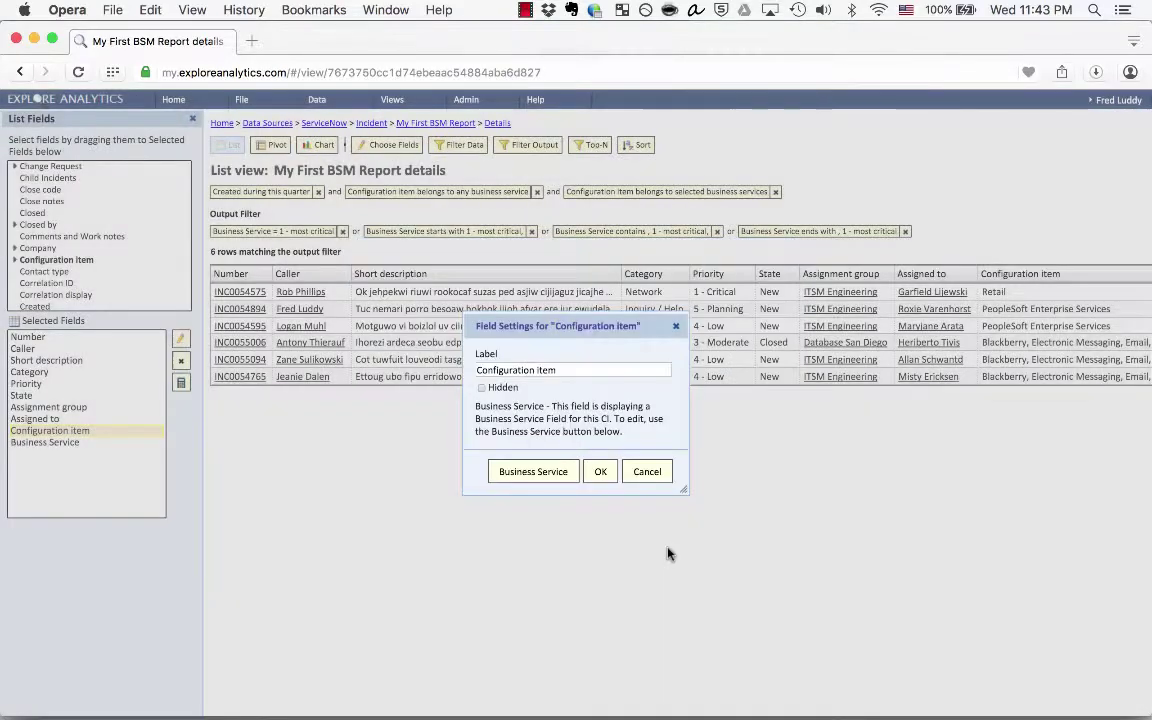
left_click(599, 471)
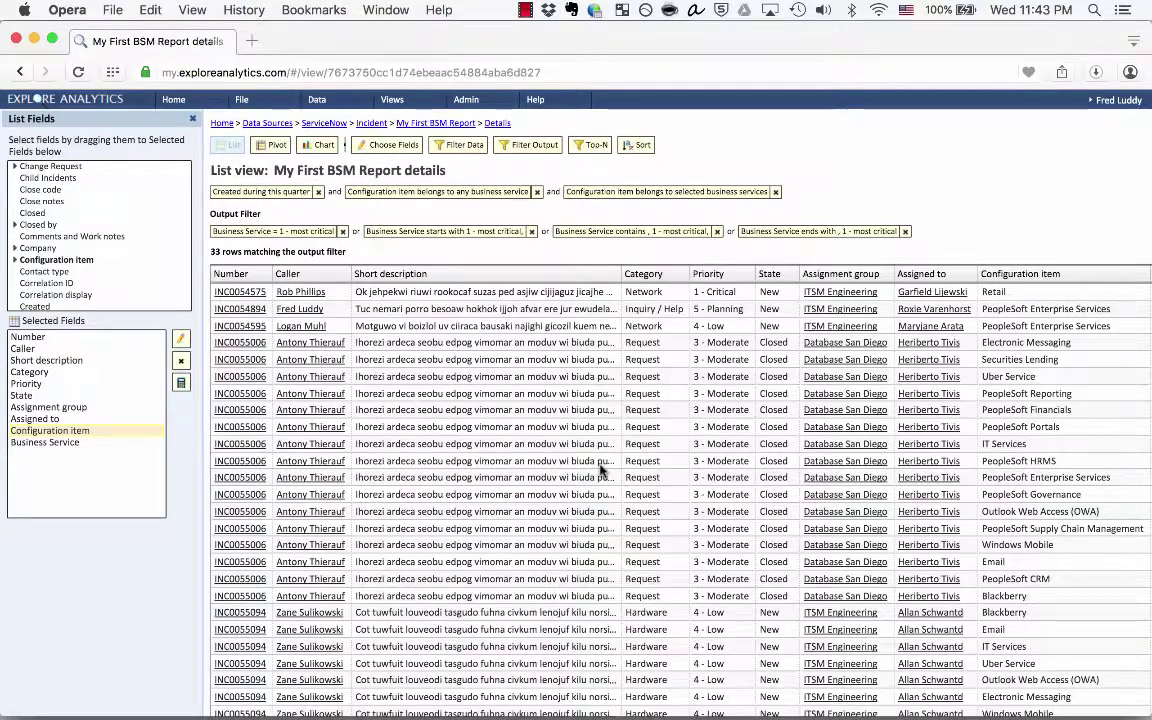
- Set the Configuration item column to condense multiple matching business services into a comma-separated list and apply it to the details list
scroll(600, 472, "down", 5)
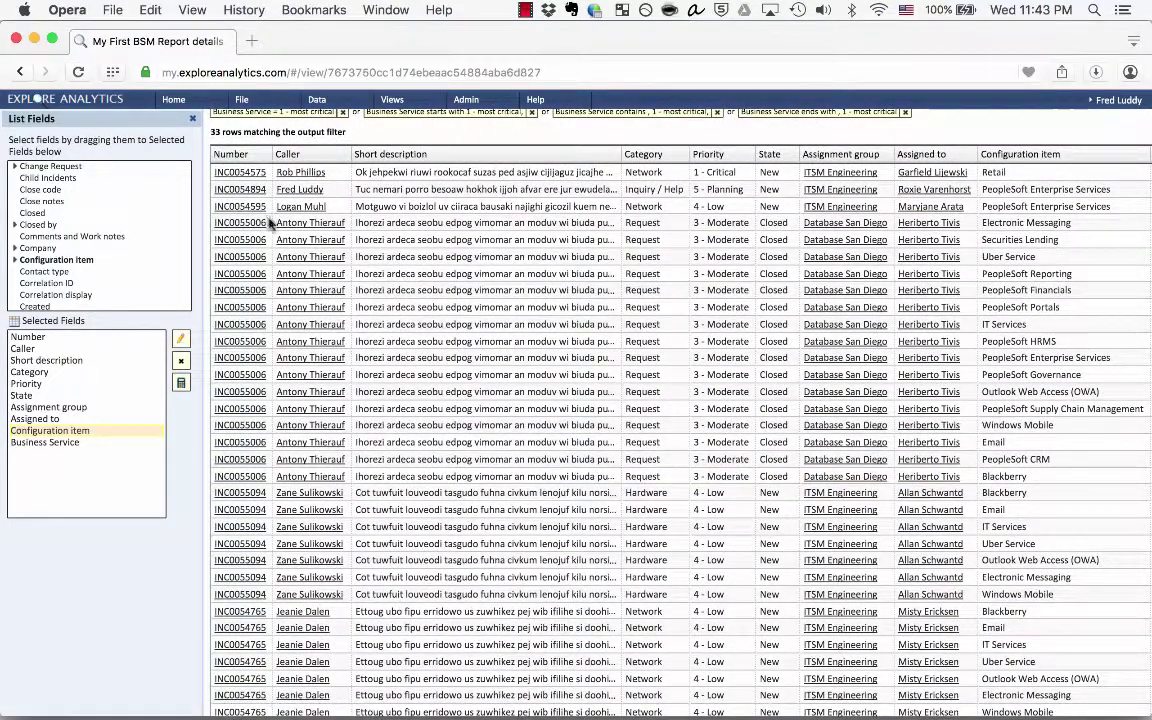
left_click_drag(268, 224, 200, 210)
scroll(231, 461, "right", 1)
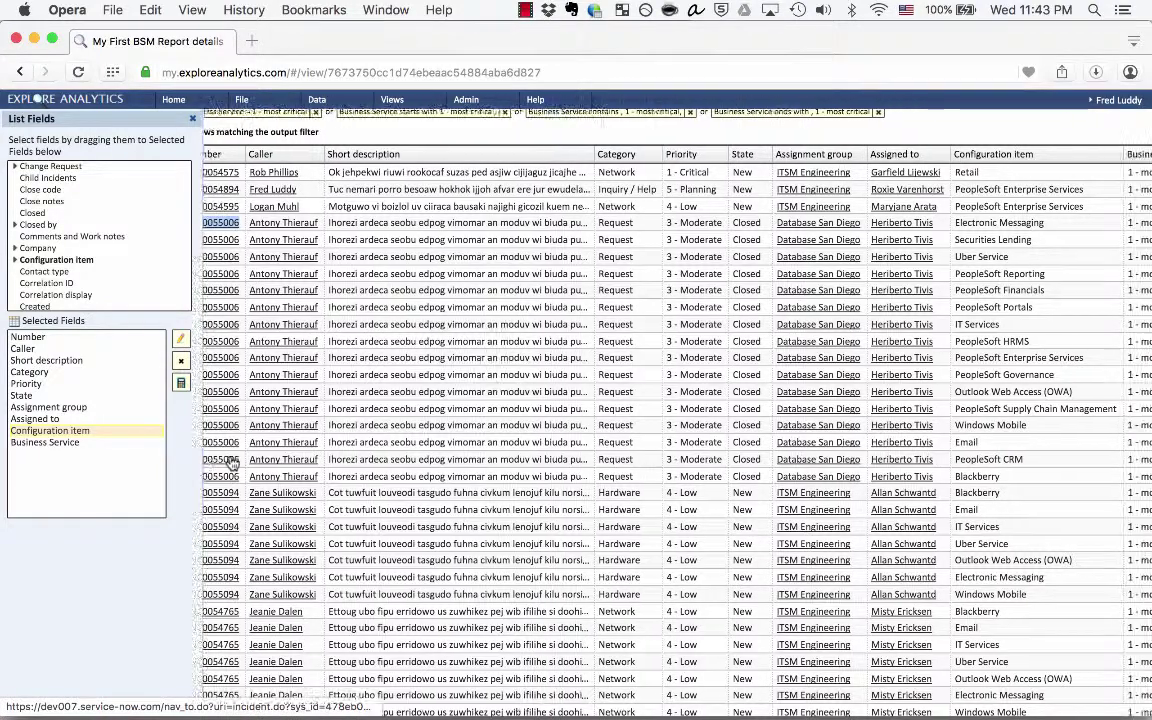
scroll(231, 461, "right", 5)
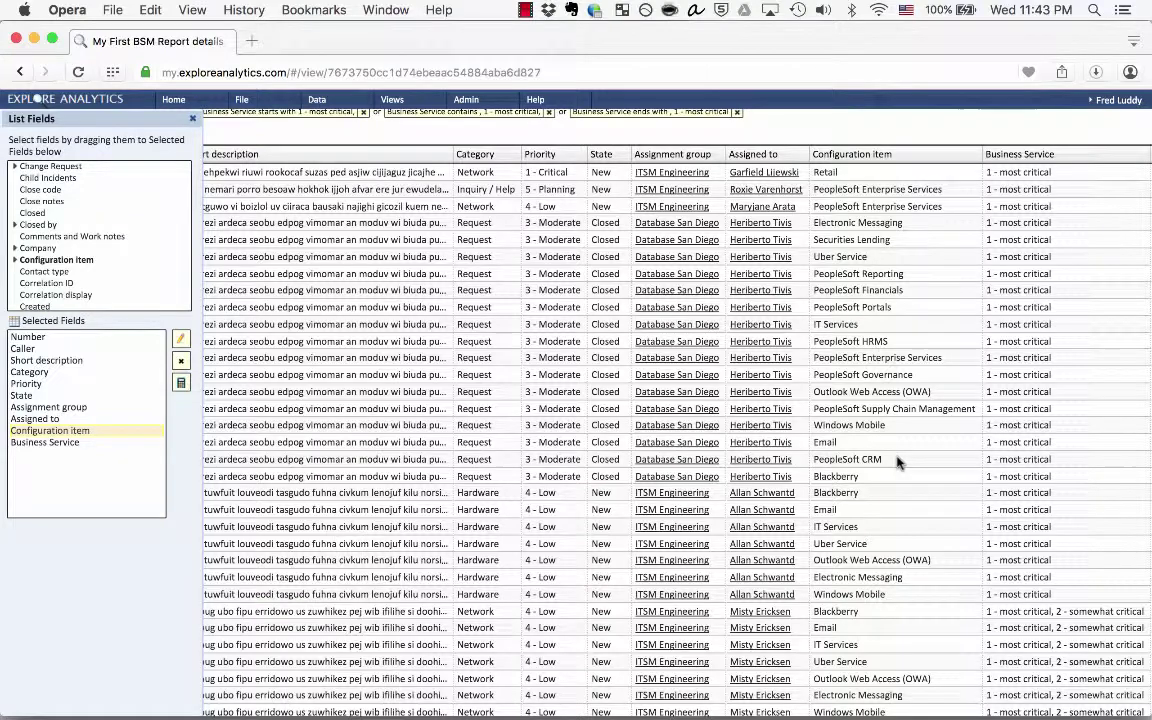
scroll(897, 462, "left", 6)
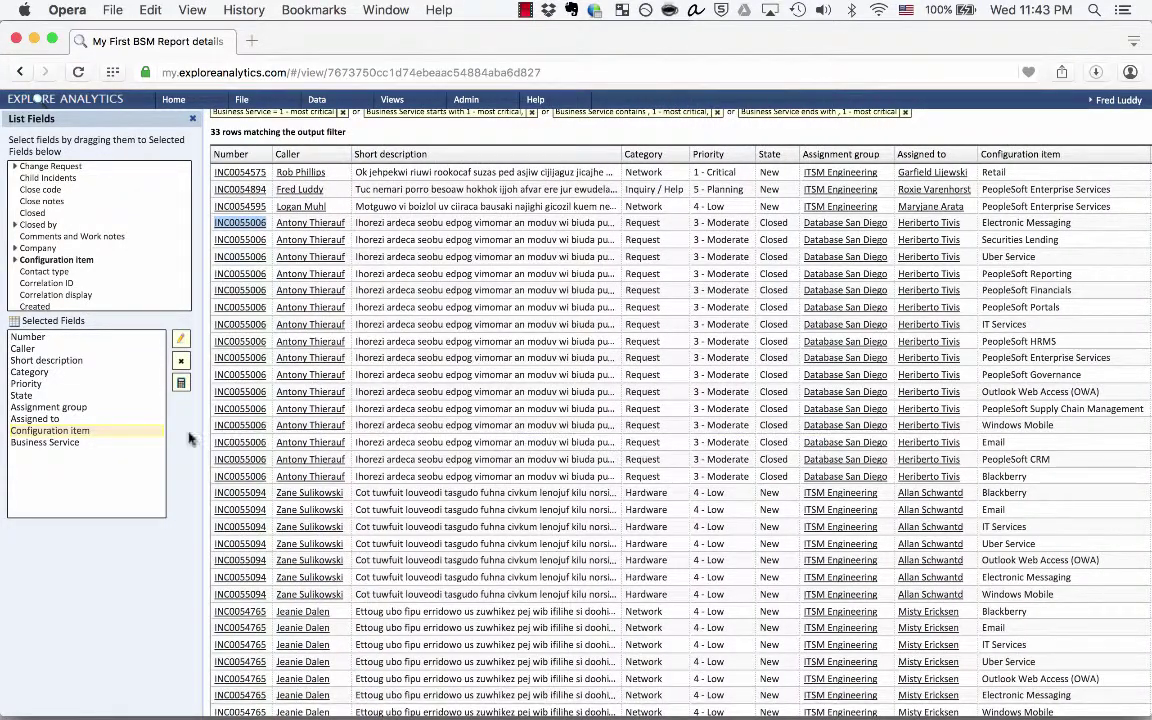
left_click(175, 343)
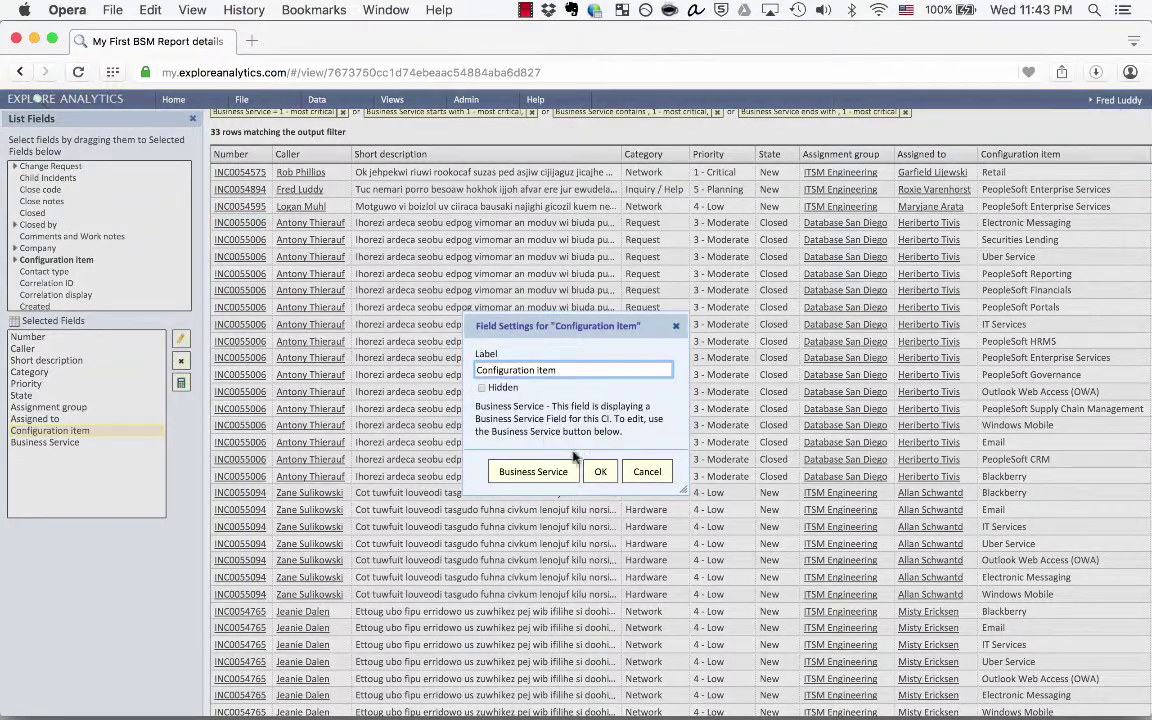
left_click(549, 464)
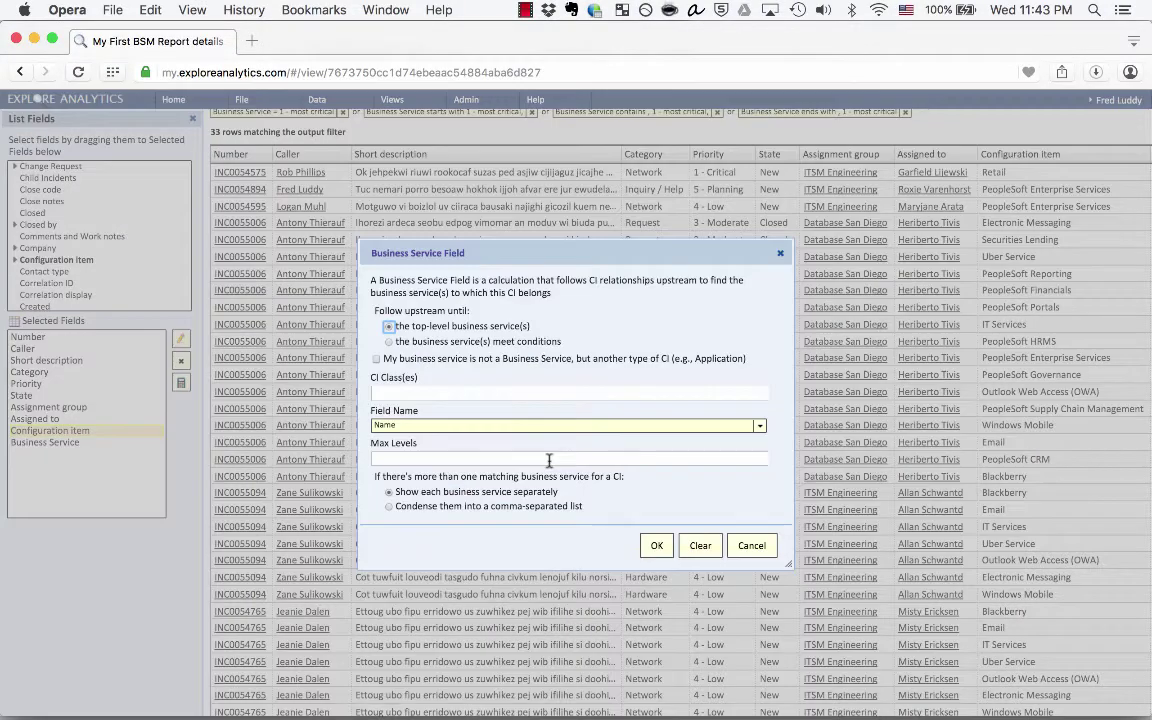
left_click(657, 545)
left_click(600, 471)
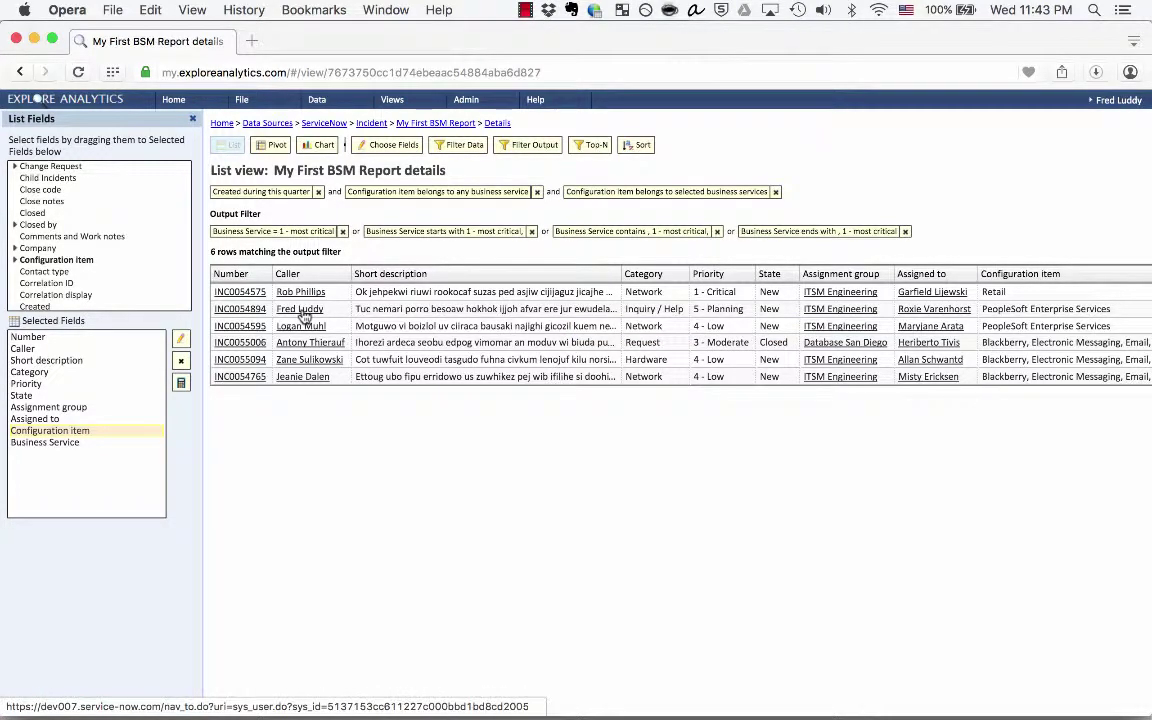
- Return to My First BSM Report and display it as a chart by business service criticality
left_click(432, 124)
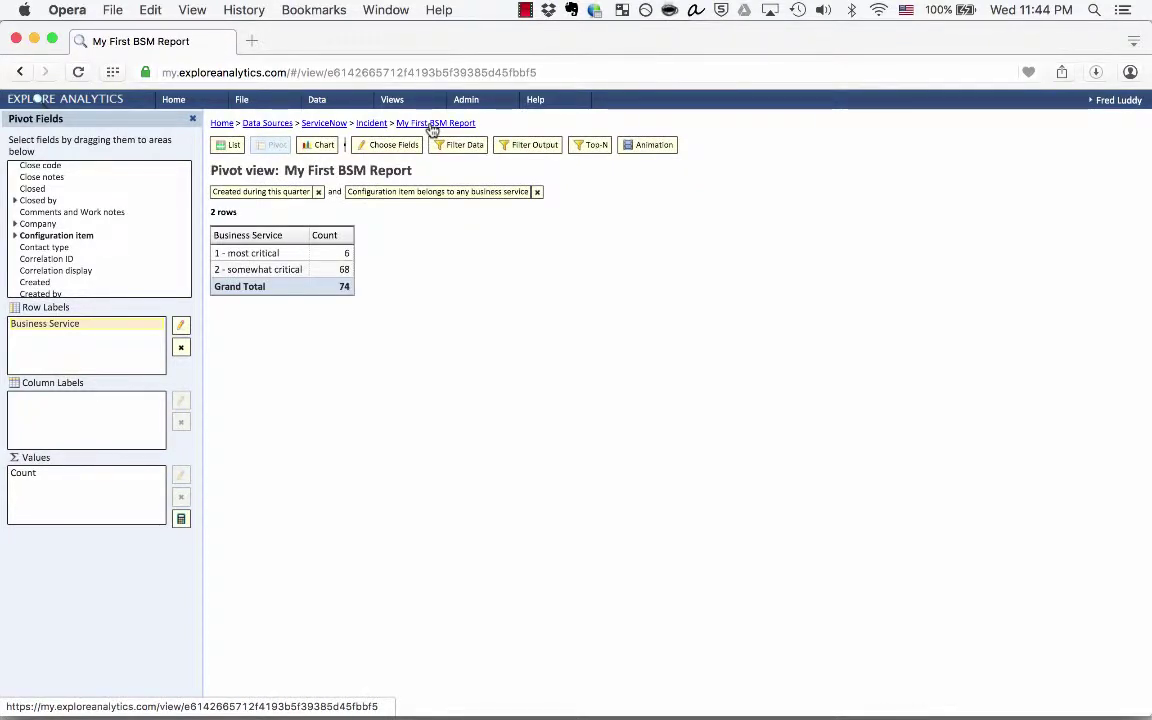
left_click(328, 146)
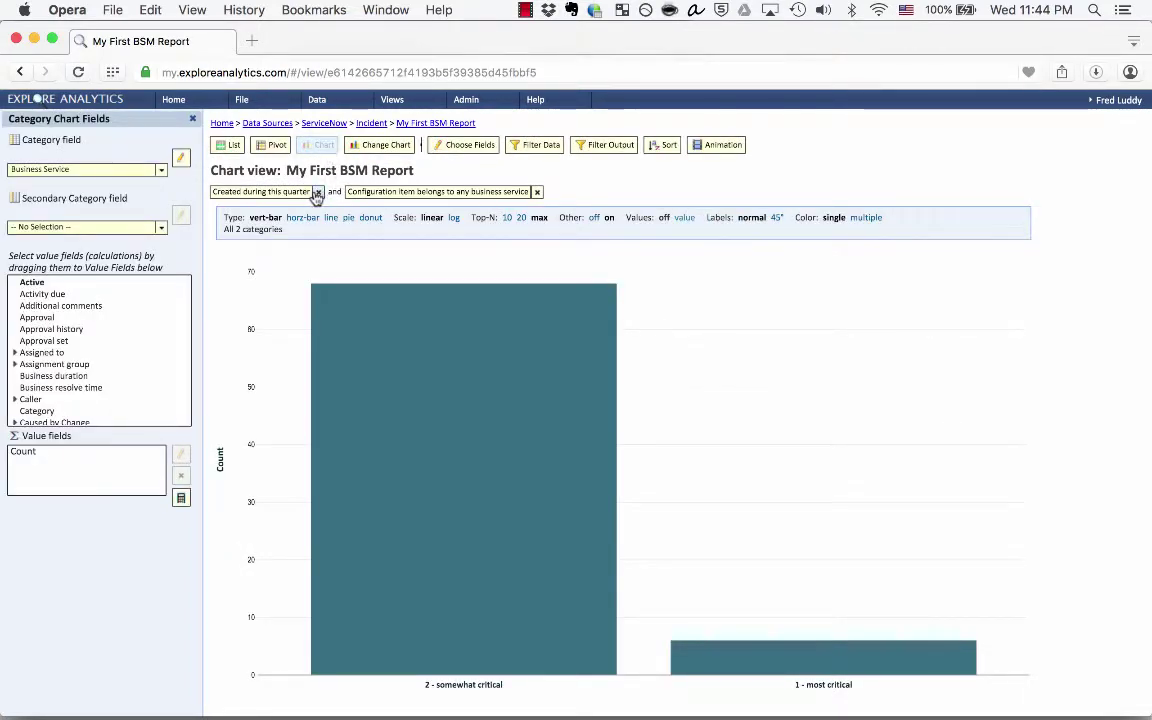
- Review the chart category's business service field settings without changing them and inspect the counts of both criticality bars
left_click(181, 161)
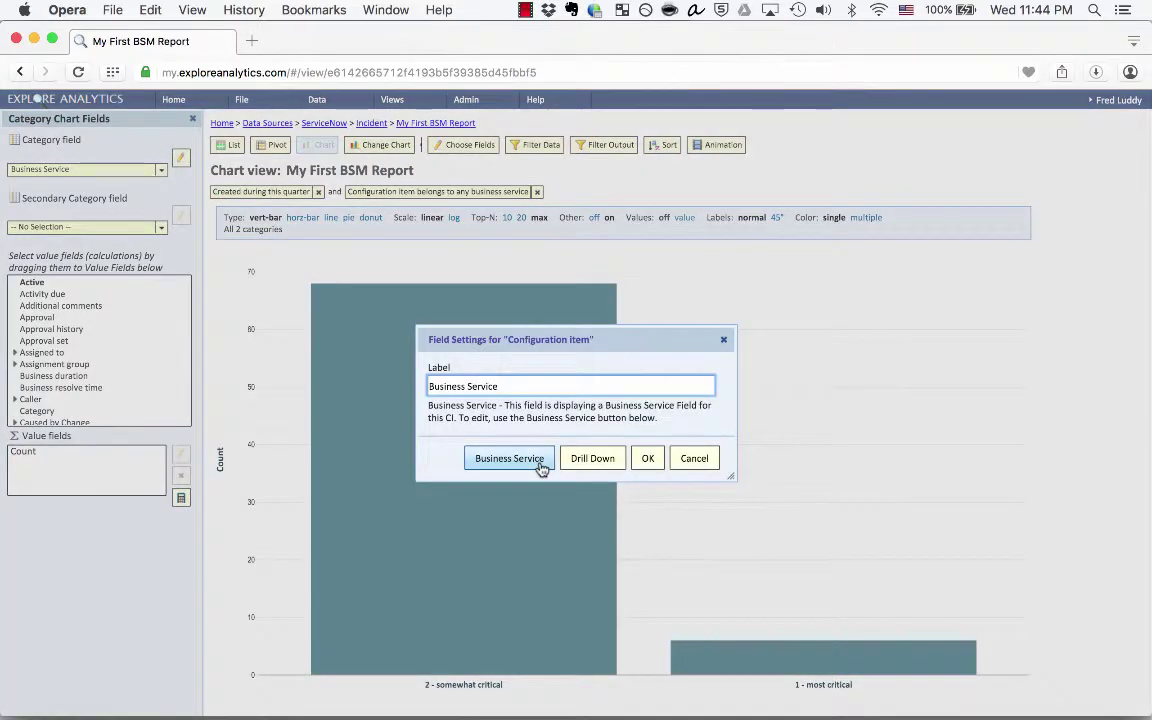
left_click(540, 465)
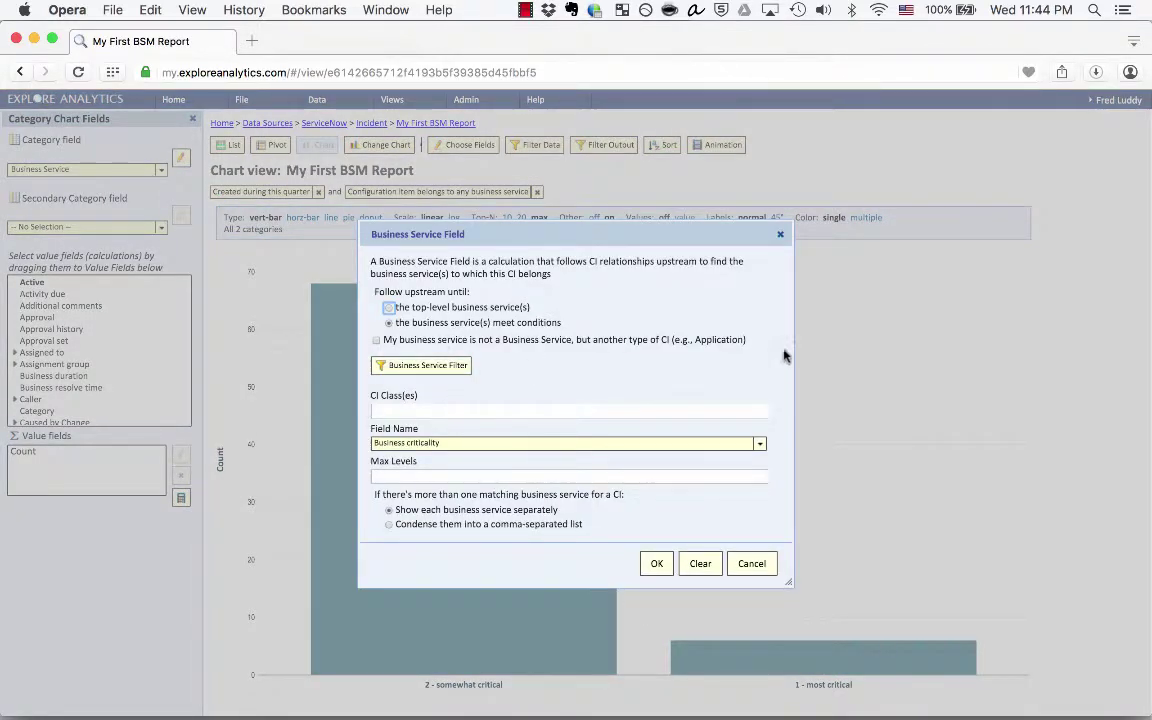
left_click(781, 236)
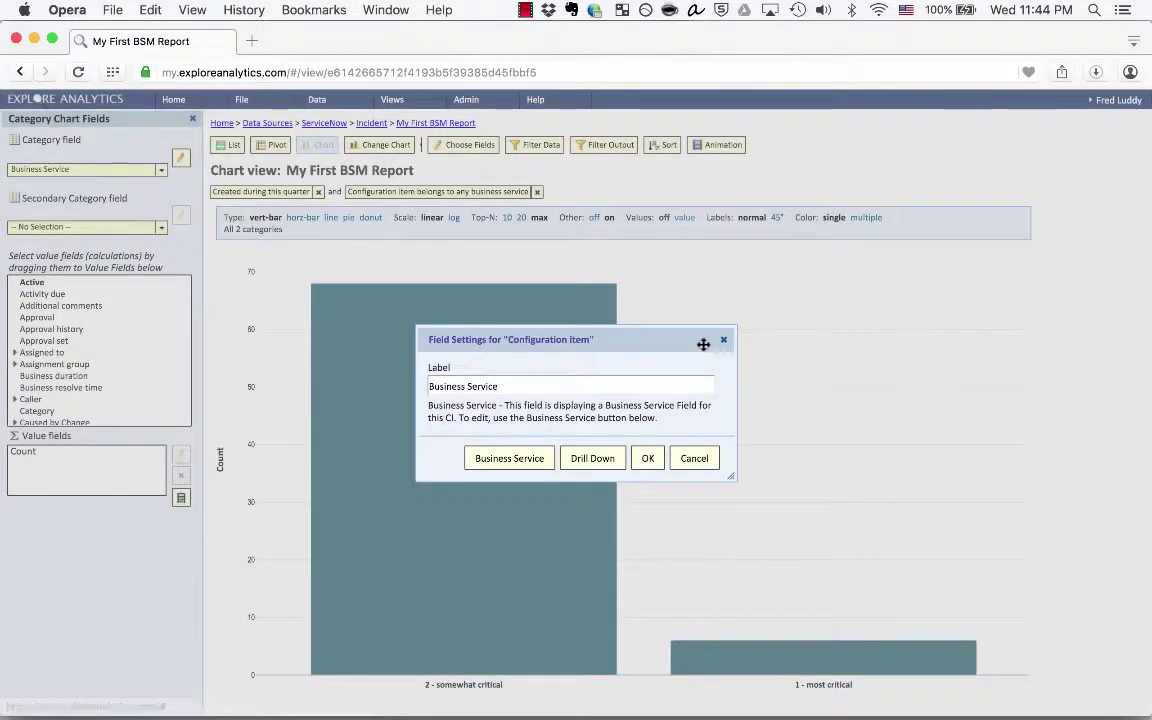
left_click(774, 342)
mouse_move(855, 574)
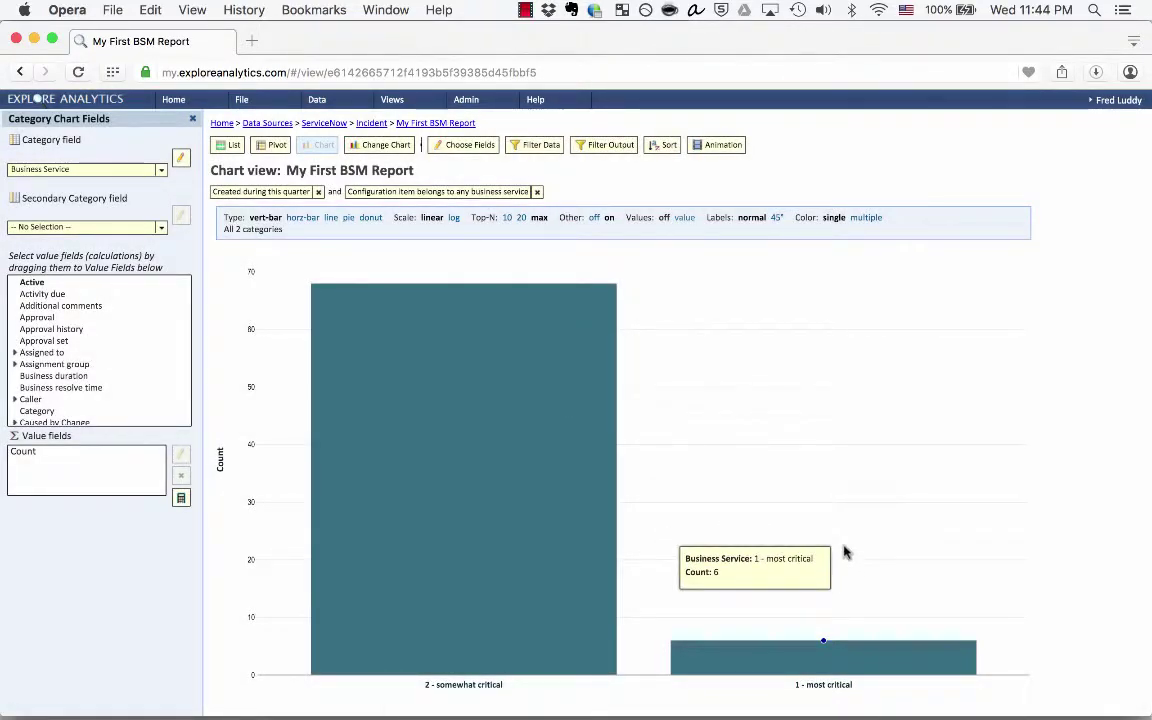
mouse_move(521, 450)
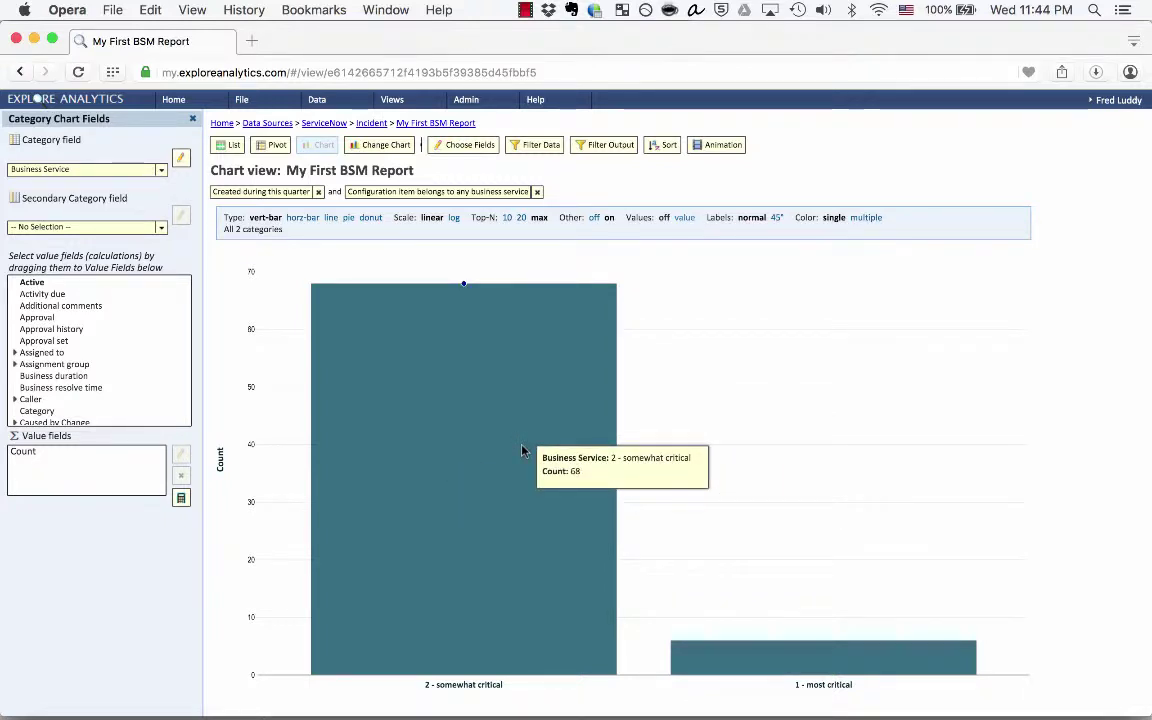